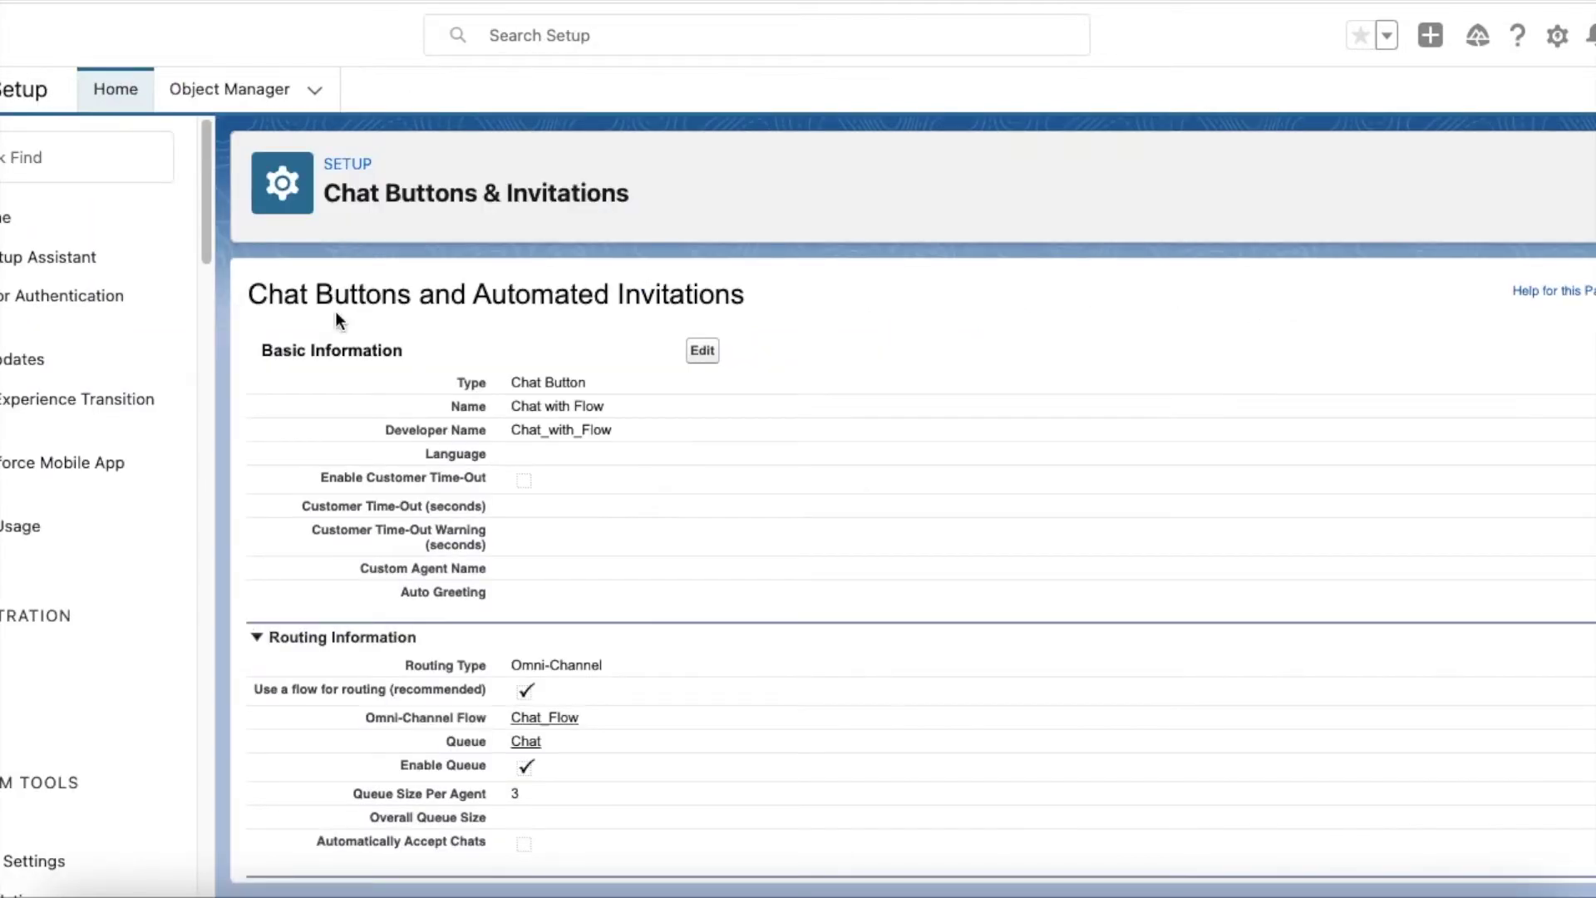
Step: Open Chat_Flow from the Chat with Flow button's Omni-Channel Flow setting in Flow Builder
left_click_drag(249, 295, 434, 298)
left_click_drag(511, 430, 626, 436)
scroll(610, 414, "down", 2)
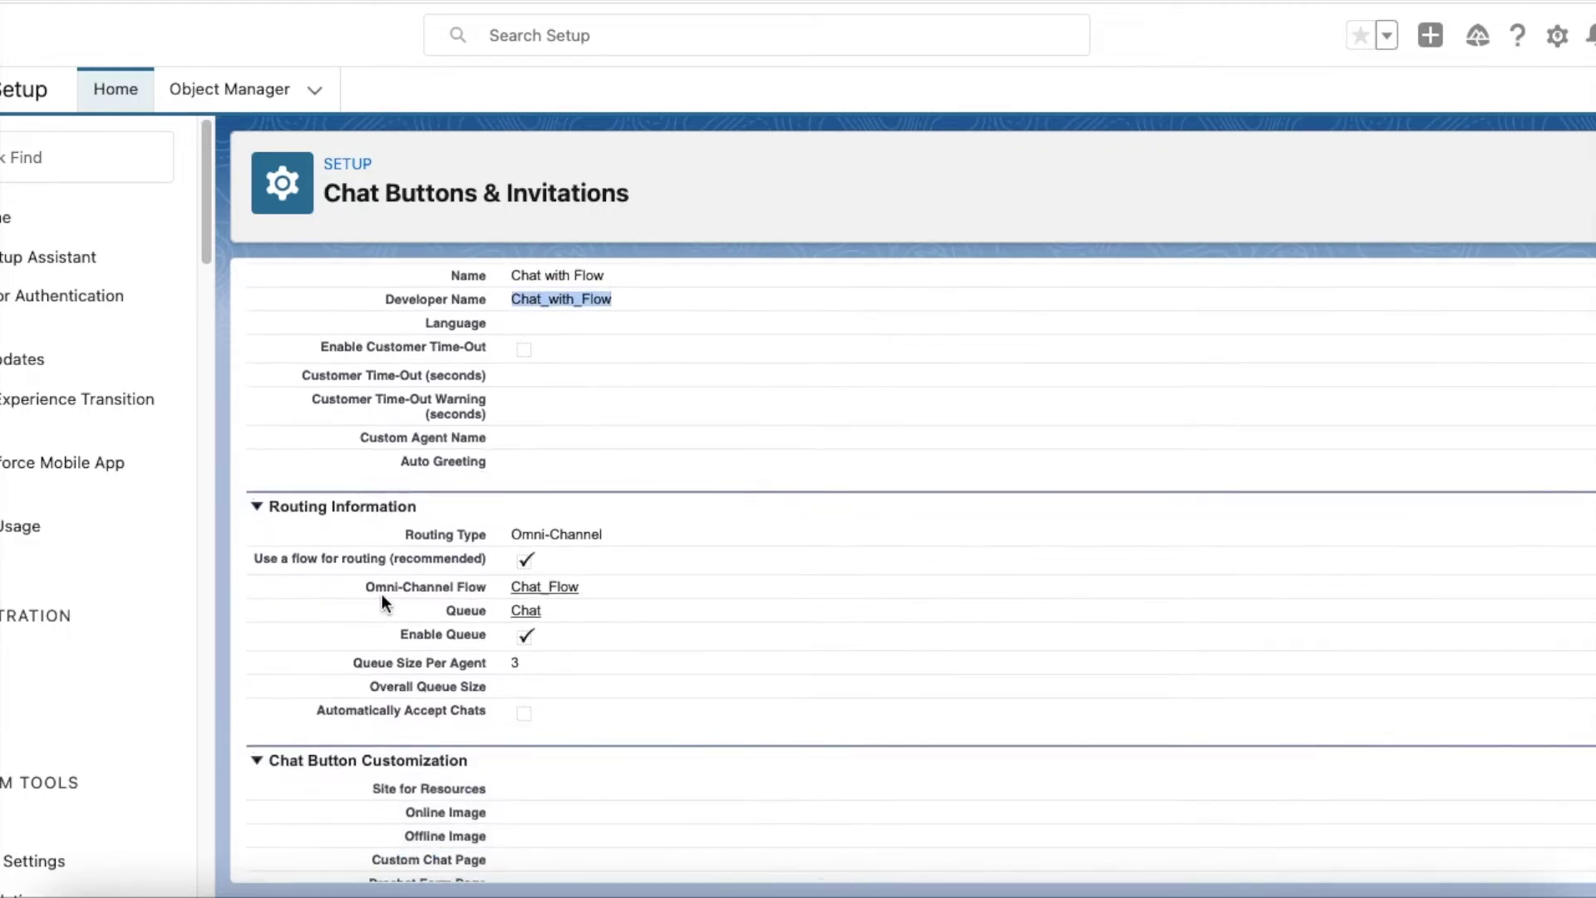
left_click_drag(375, 587, 591, 598)
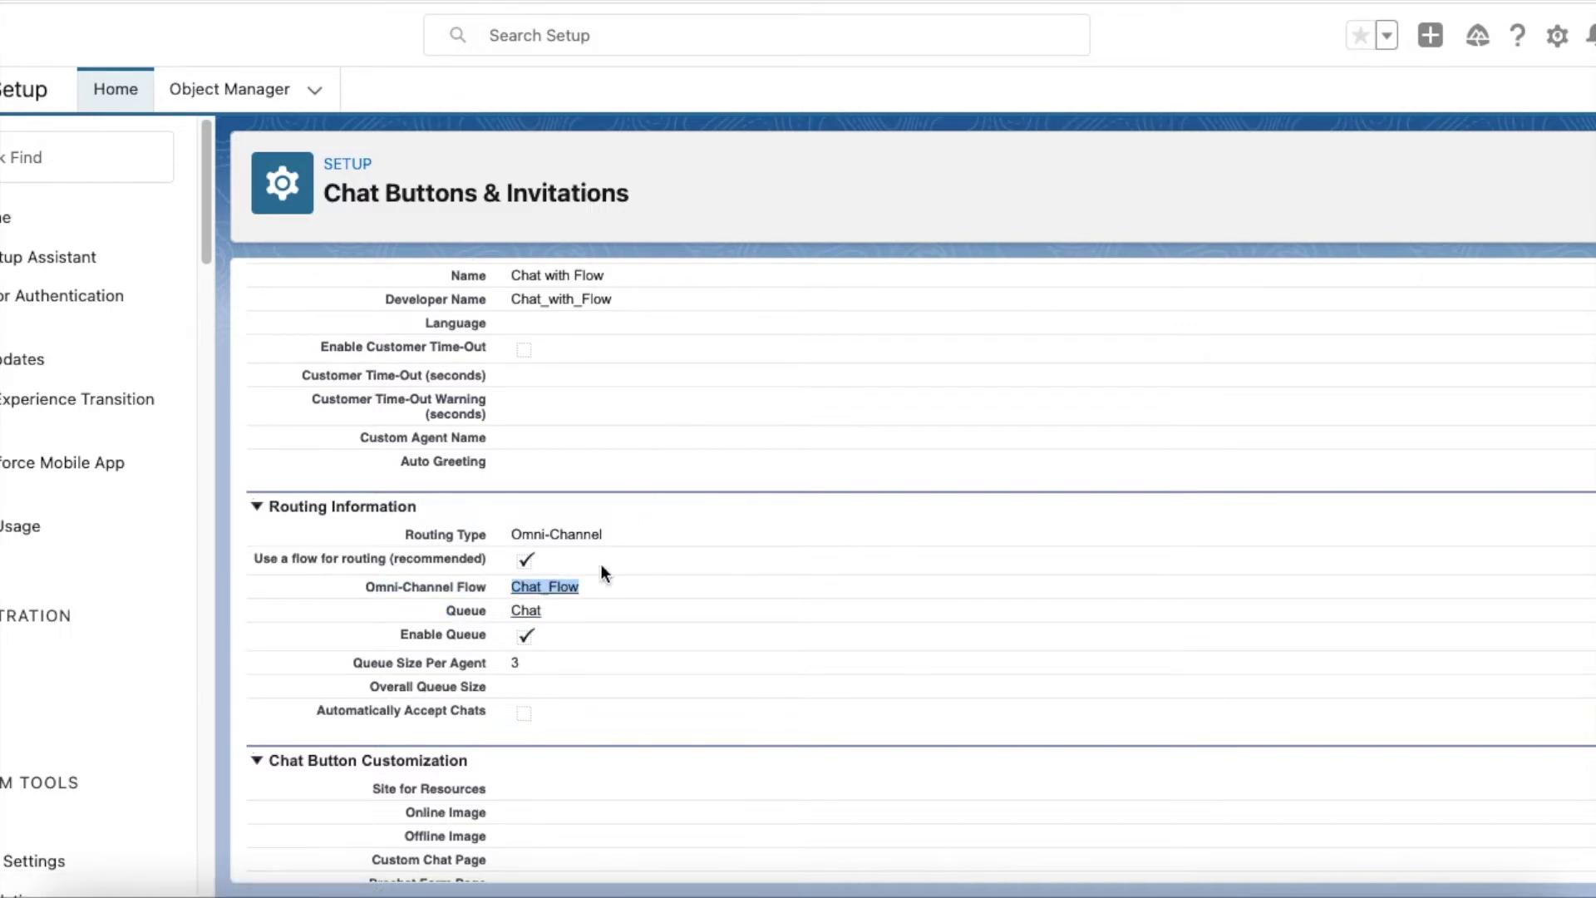
left_click(556, 591)
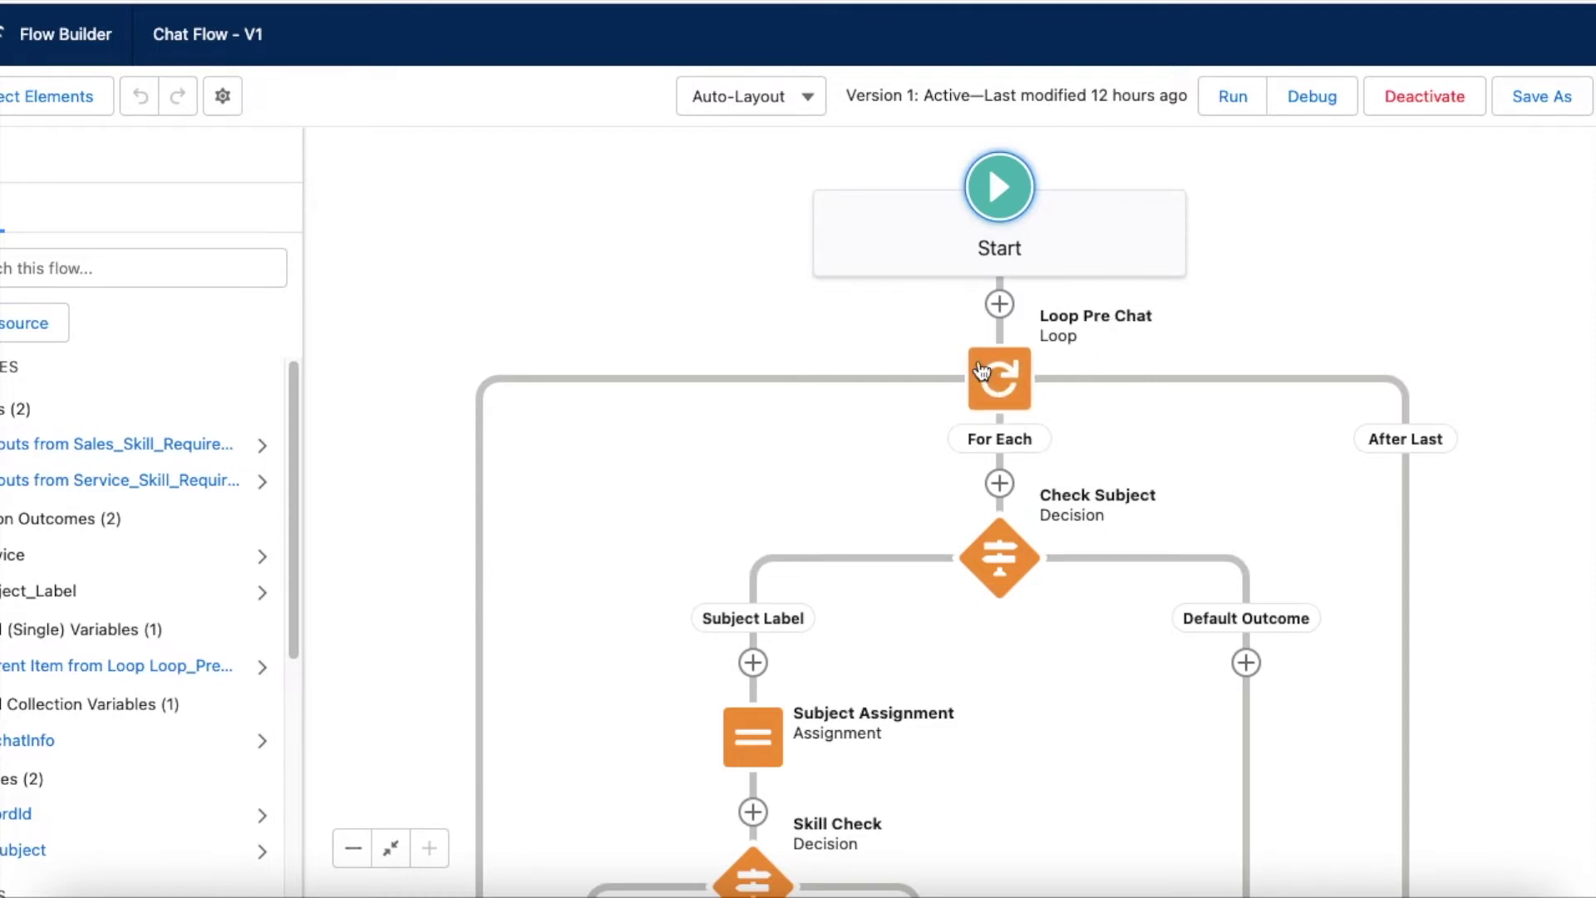
scroll(124, 613, "down", 1)
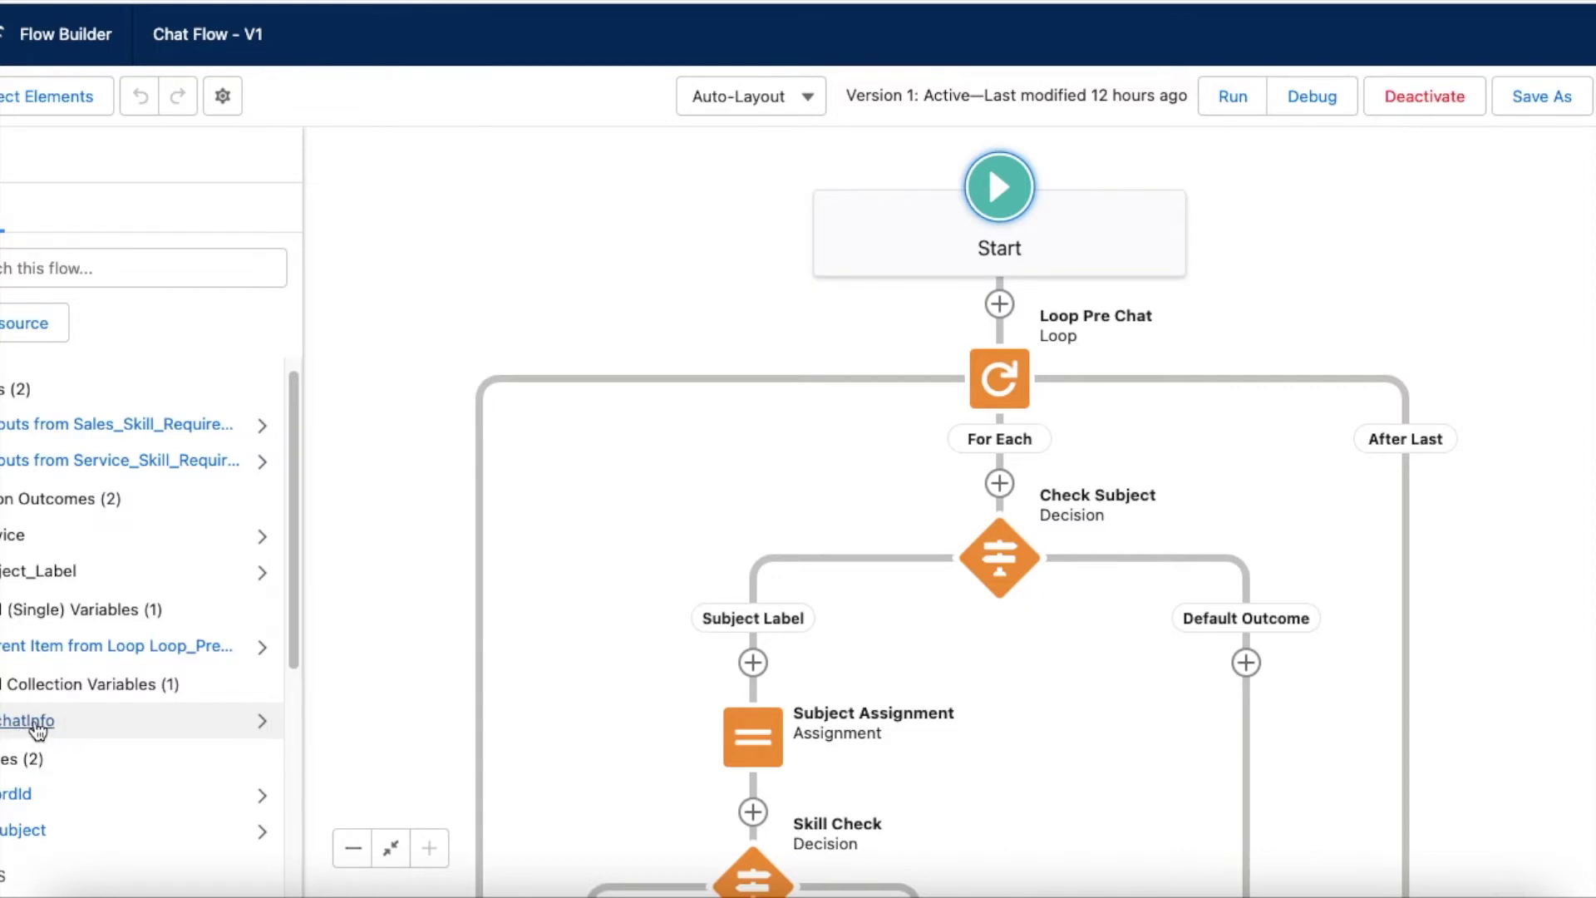
left_click(131, 721)
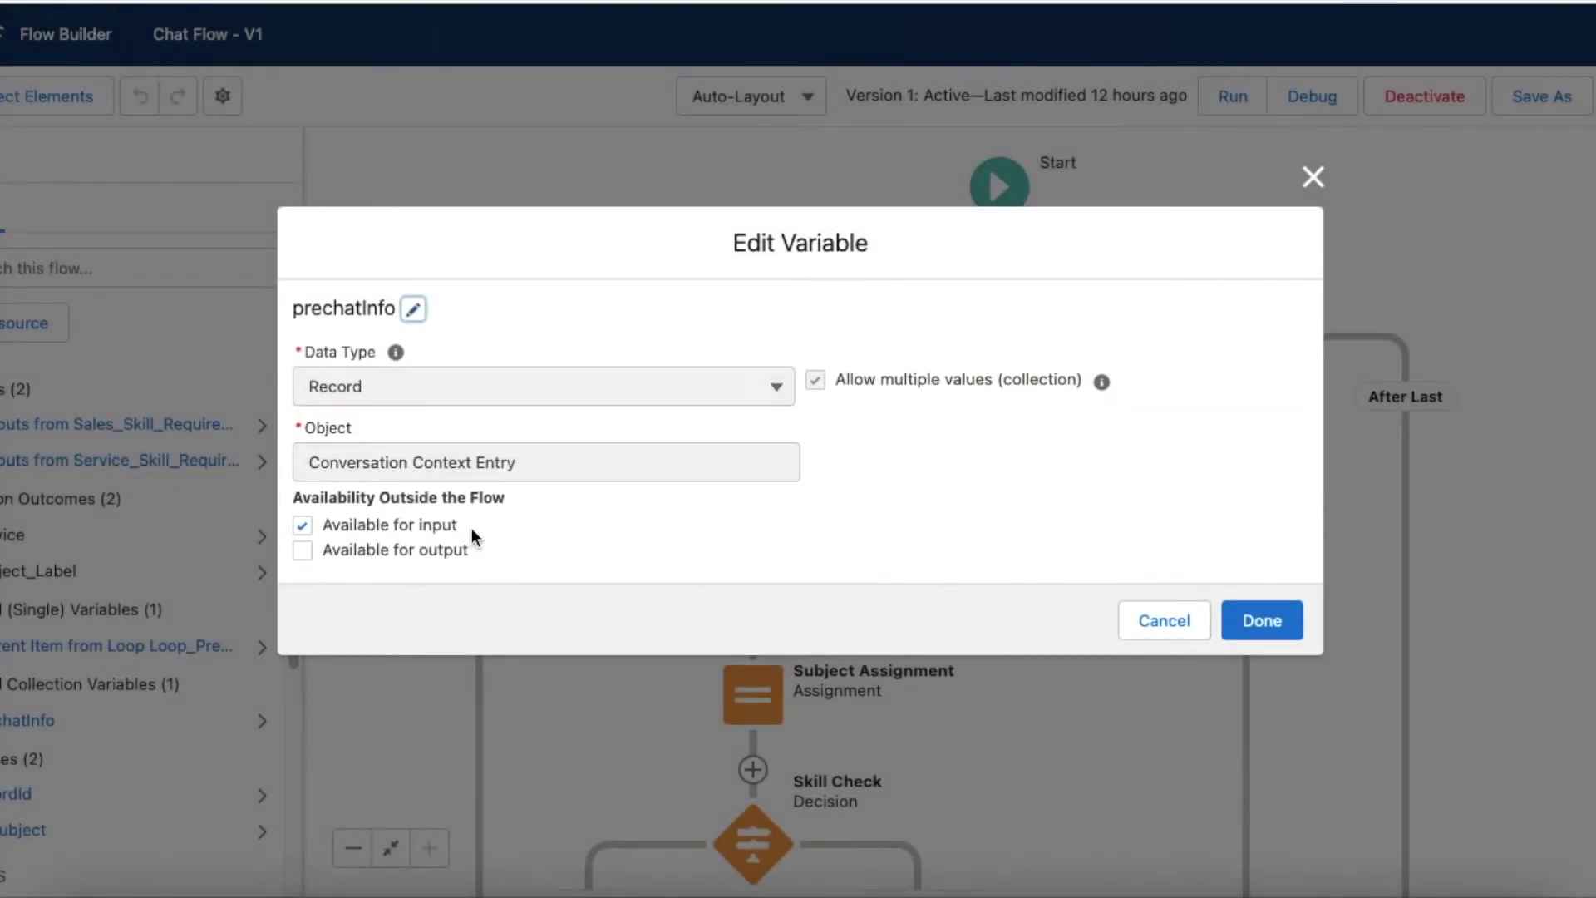
left_click_drag(474, 532, 353, 532)
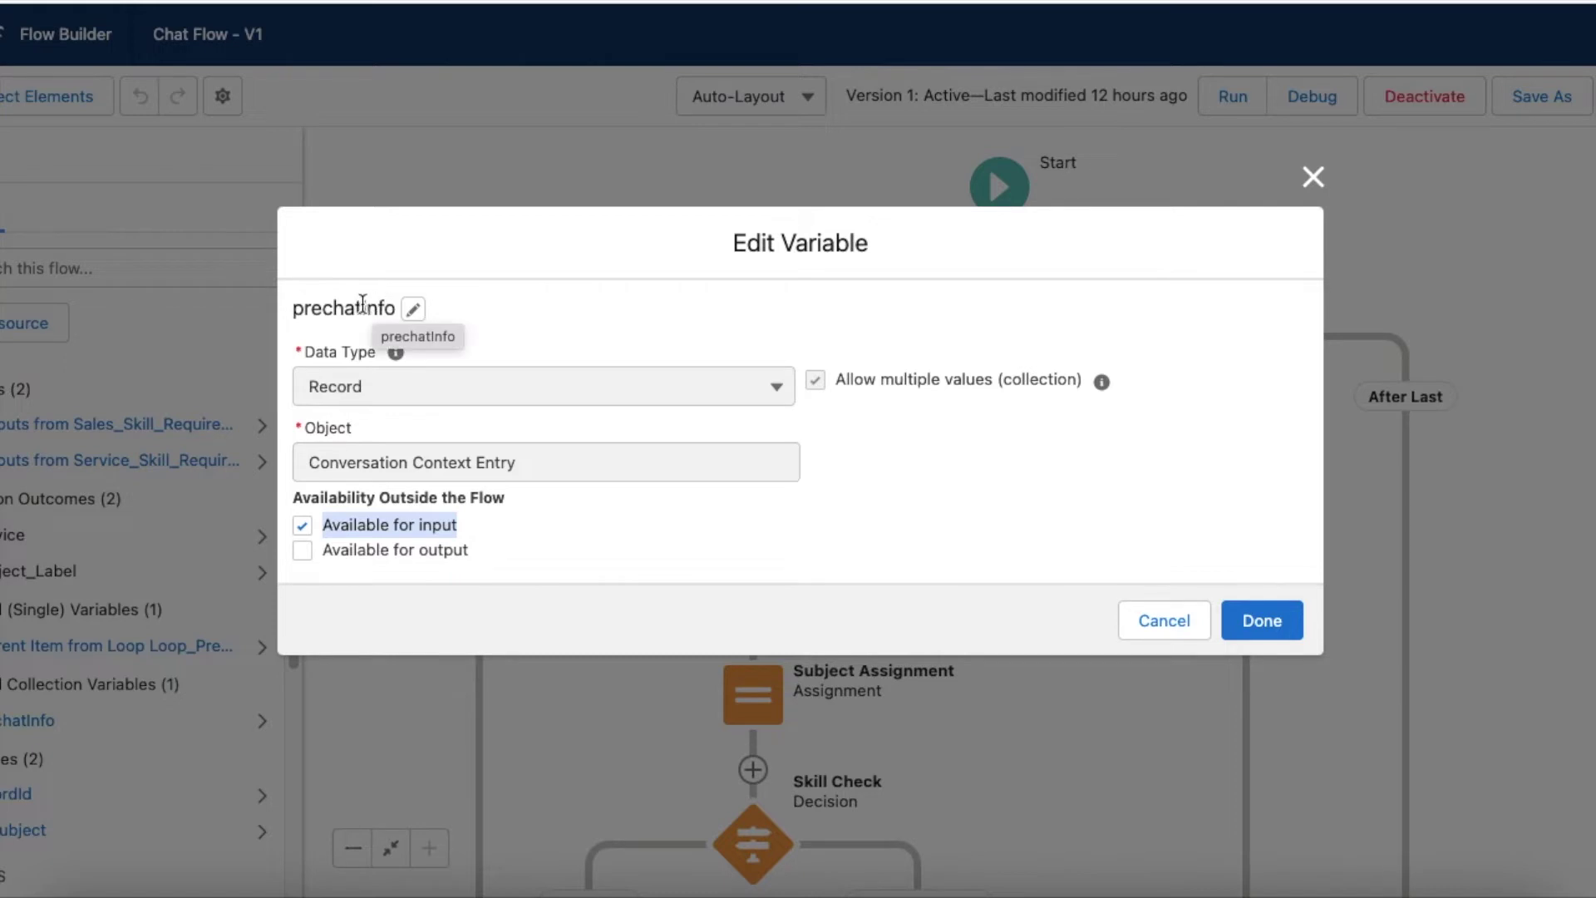
left_click(1268, 617)
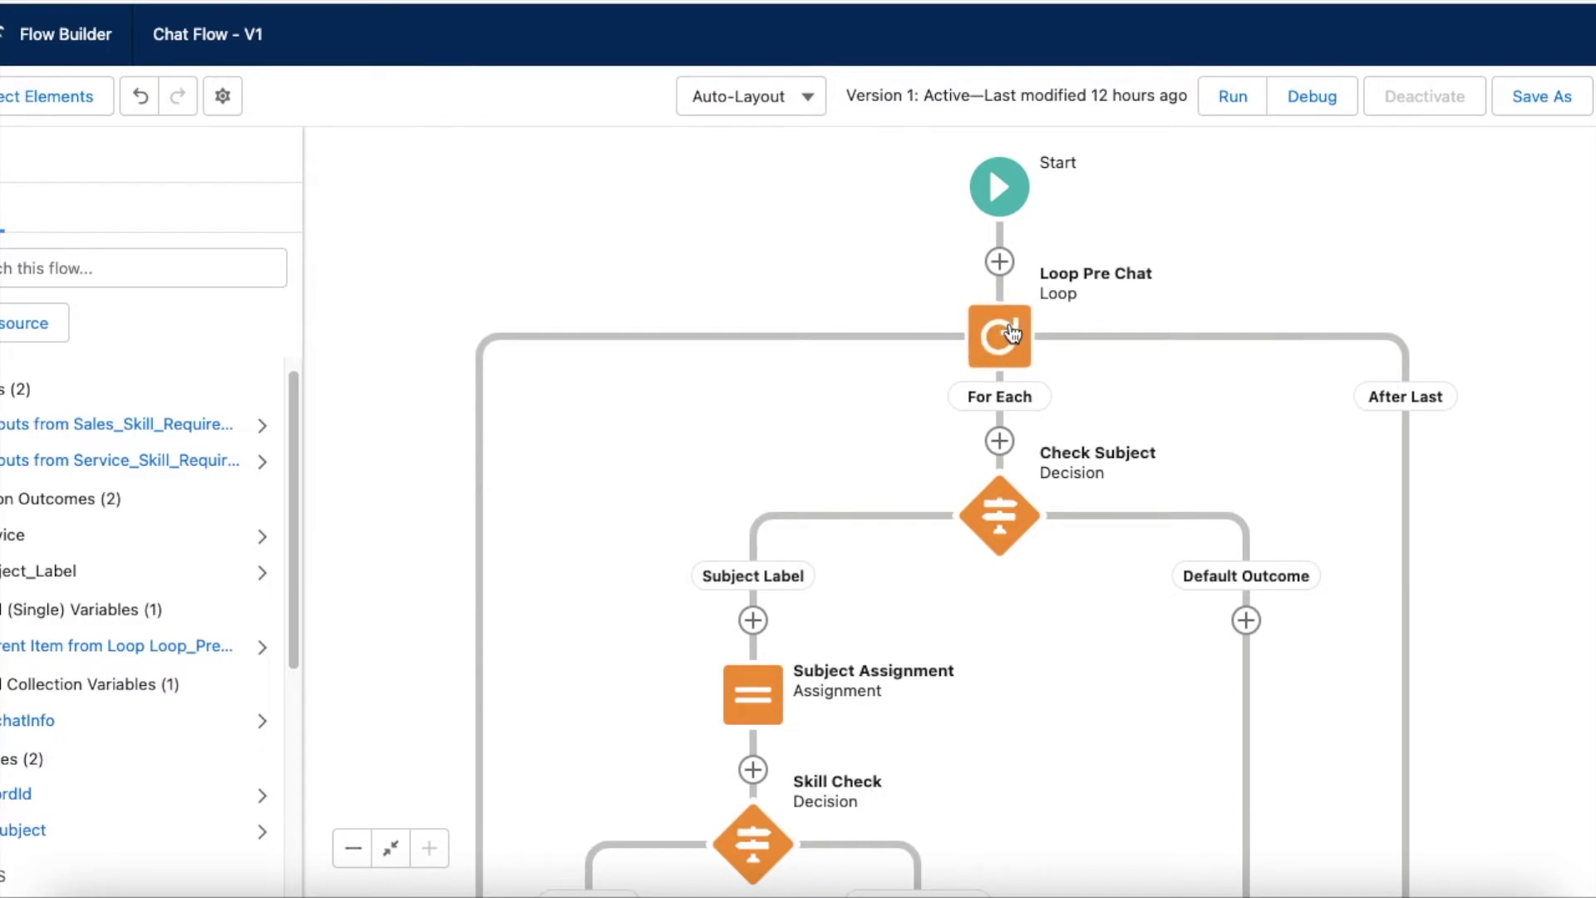
double_click(1011, 332)
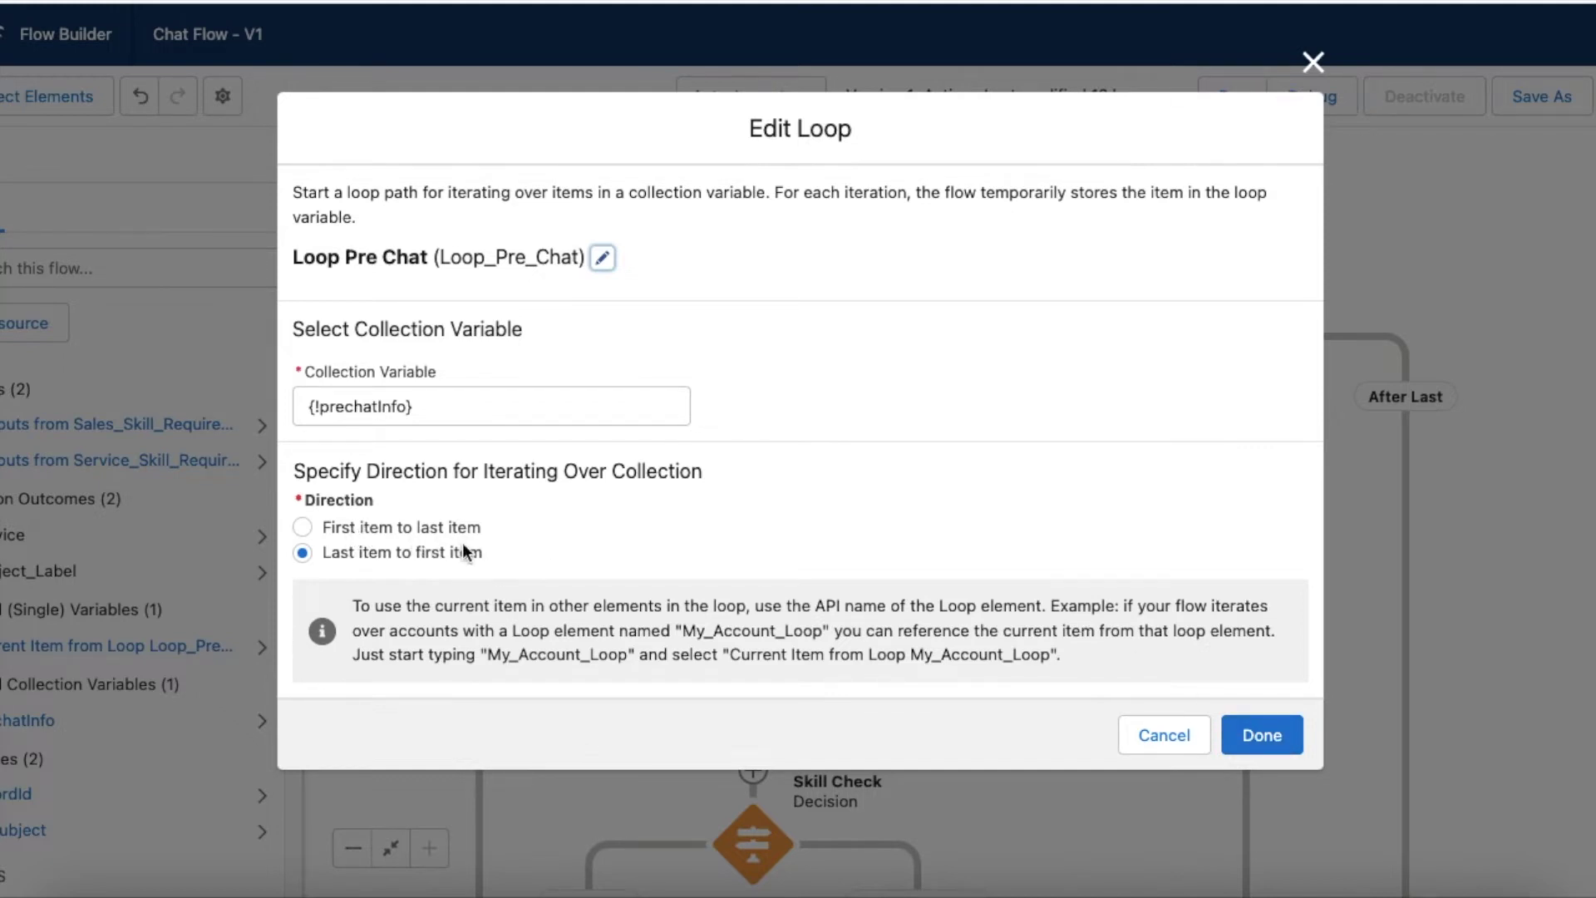
left_click(1256, 735)
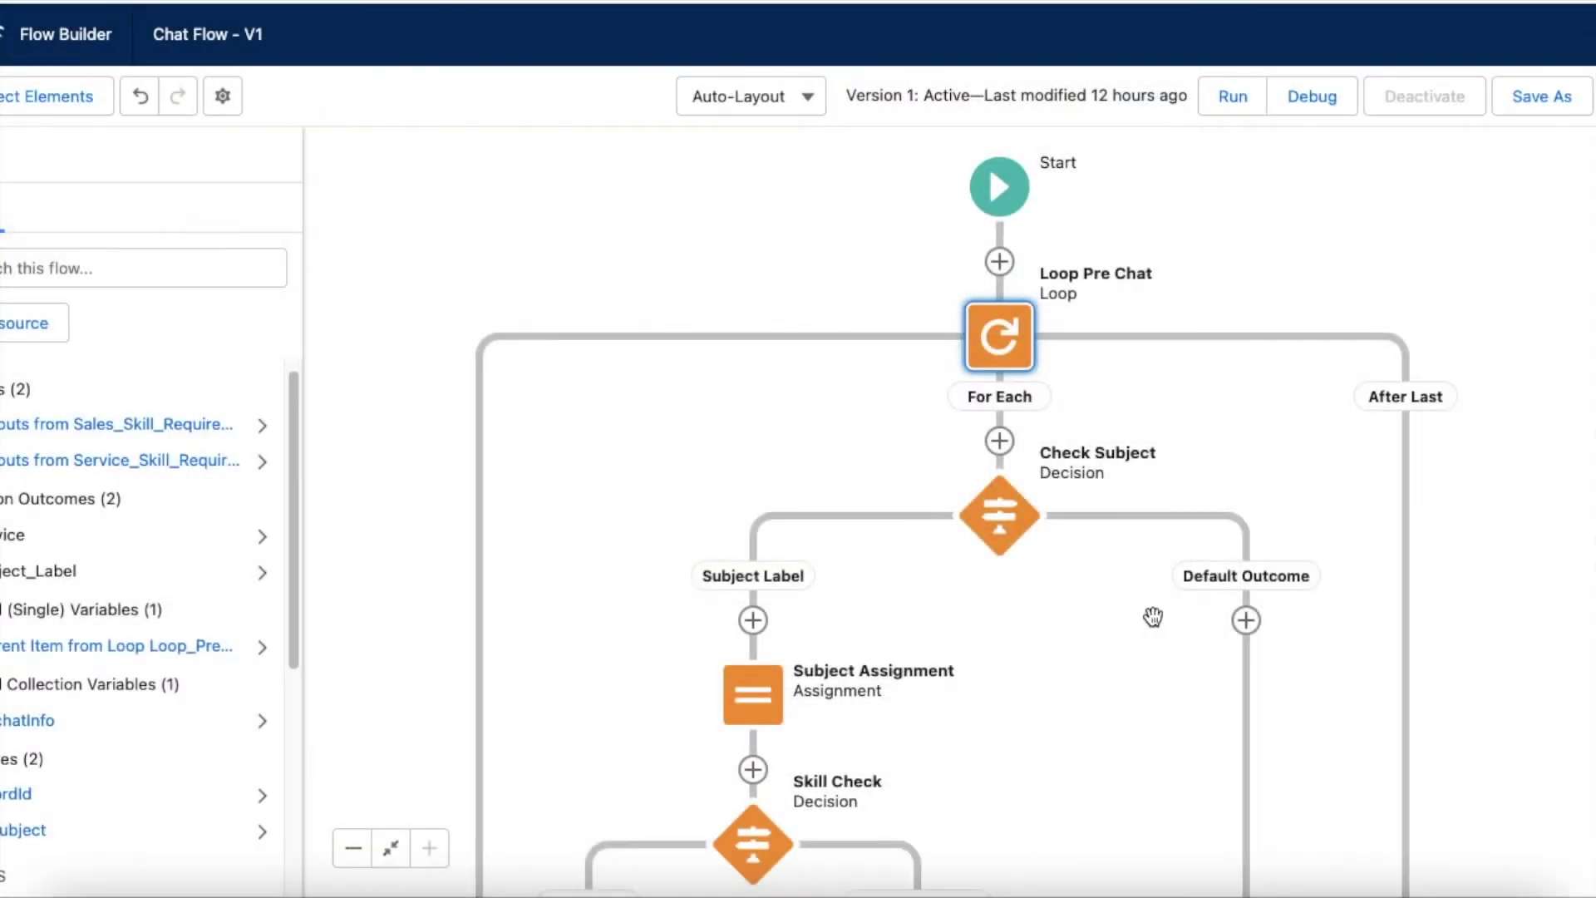
left_click_drag(1074, 653, 1027, 538)
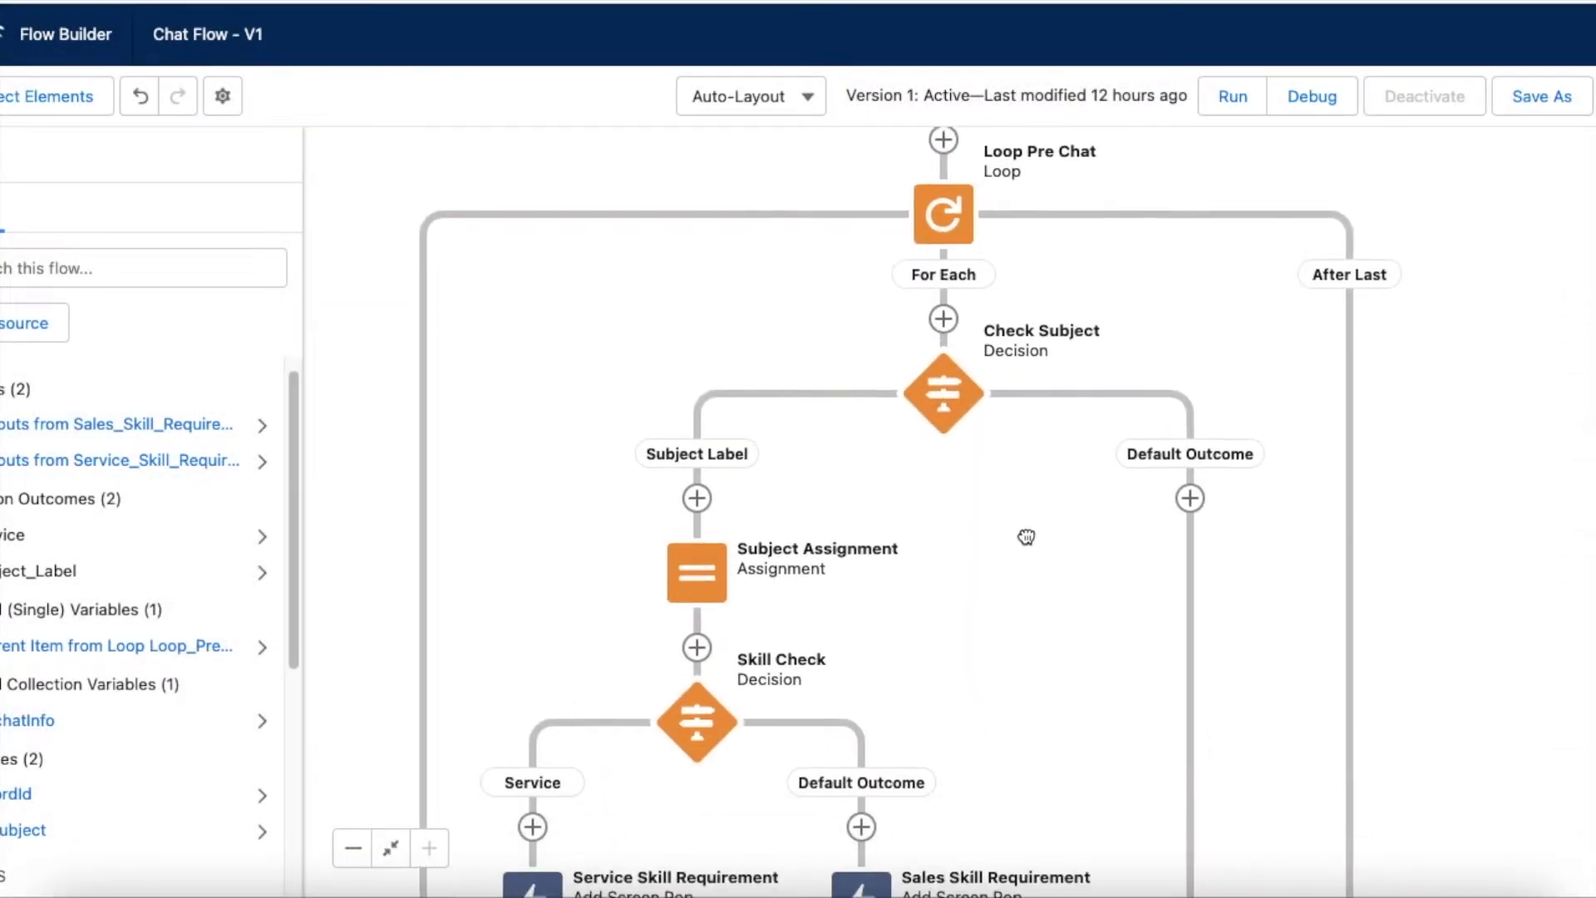
double_click(950, 400)
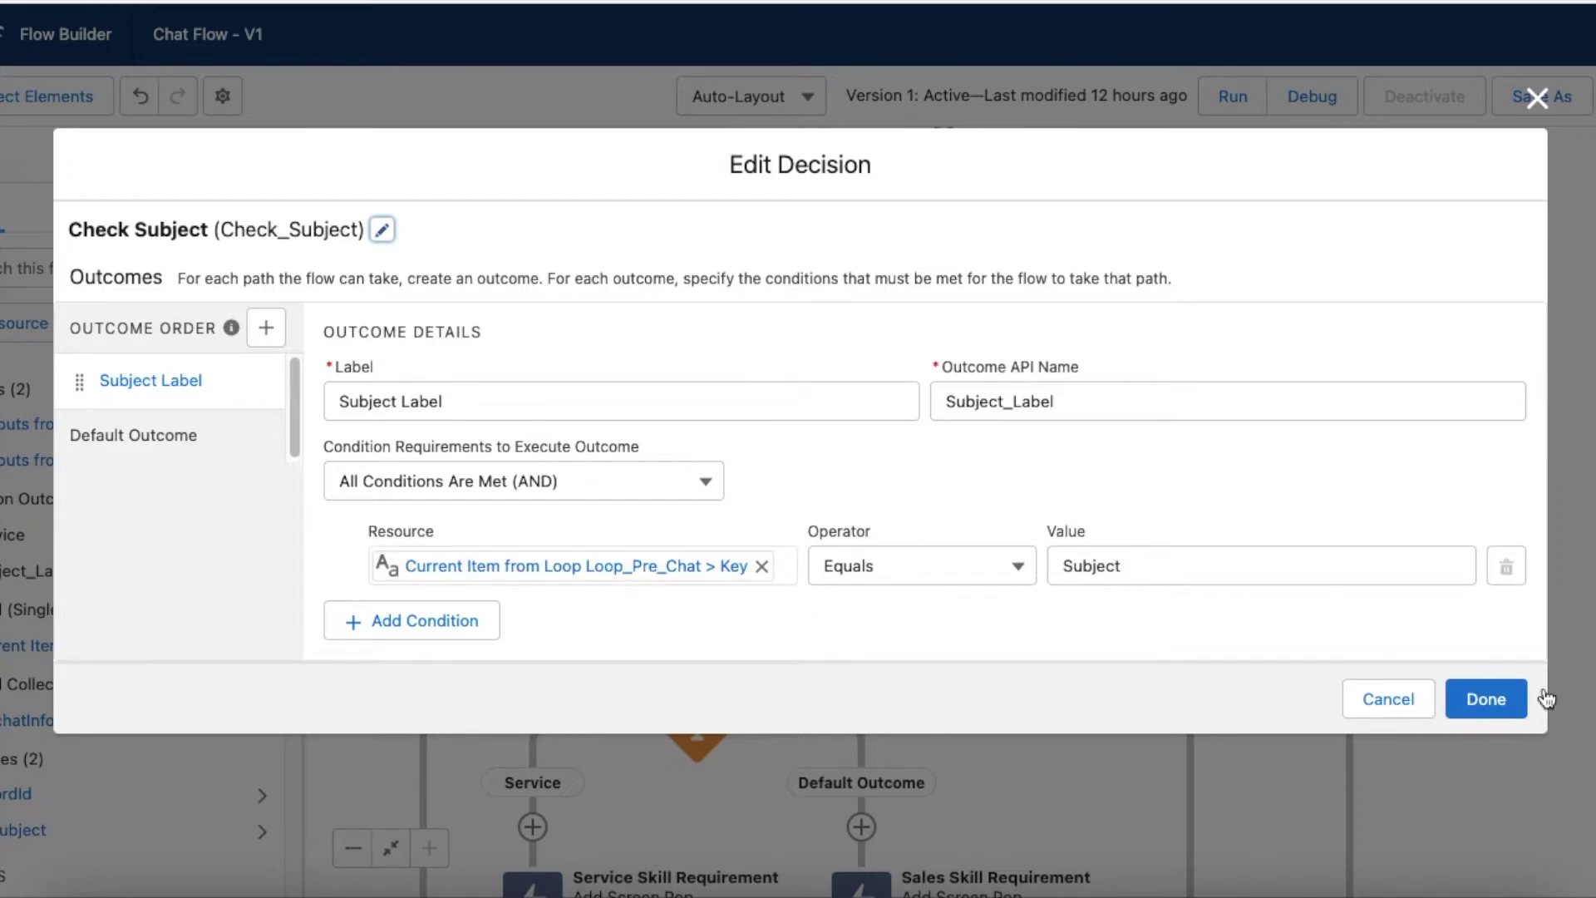
left_click(1489, 700)
left_click_drag(1045, 606, 999, 374)
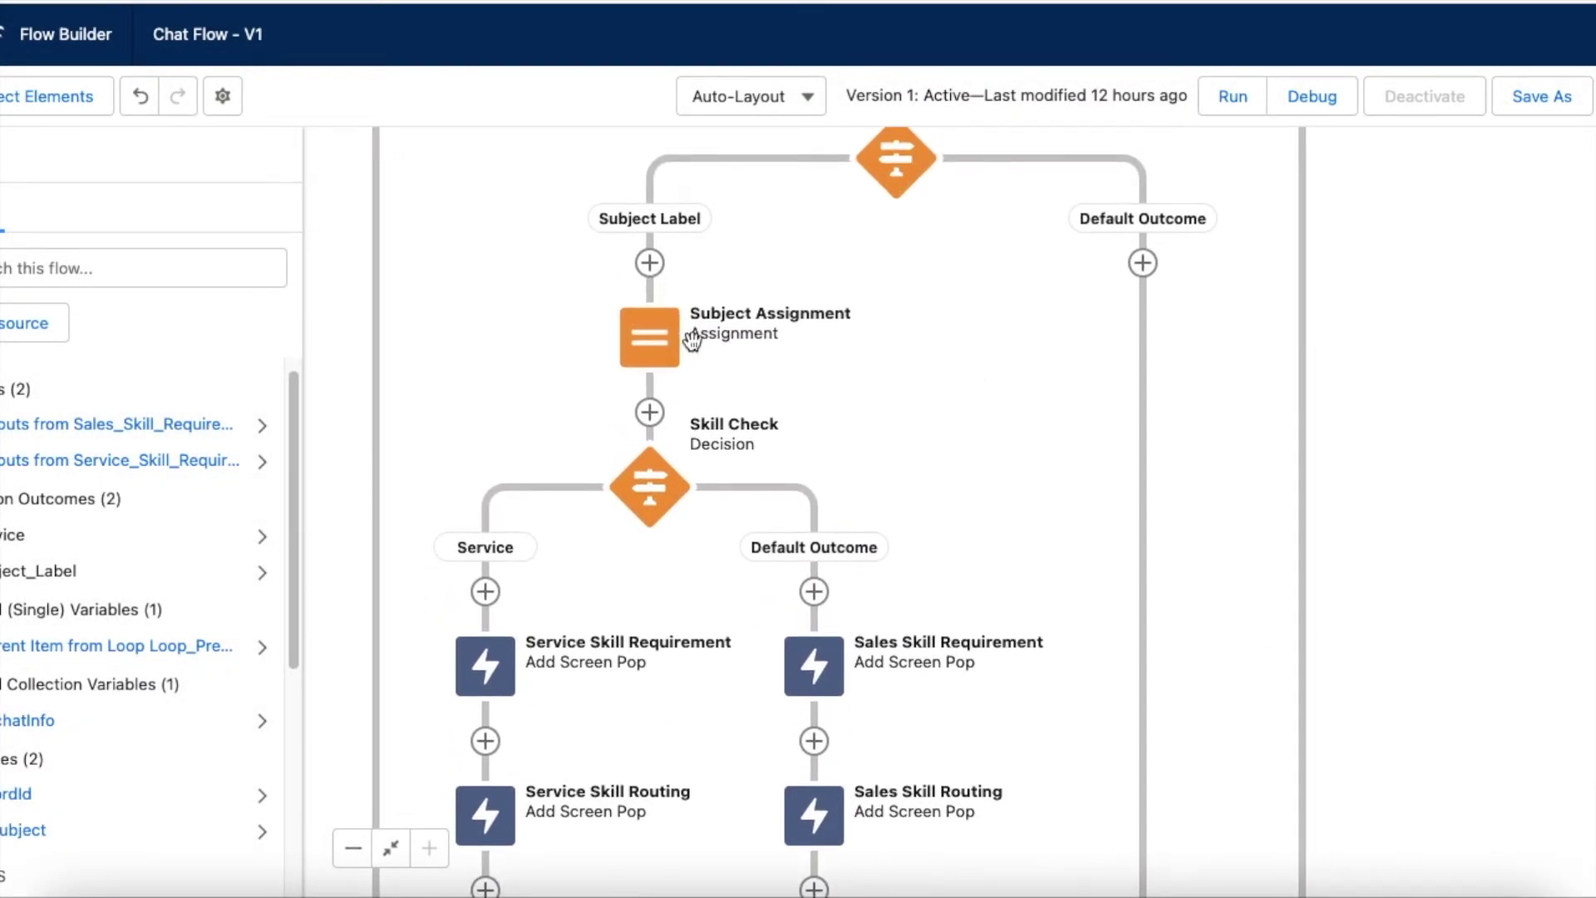
left_click(657, 353)
left_click(657, 349)
left_click(661, 342)
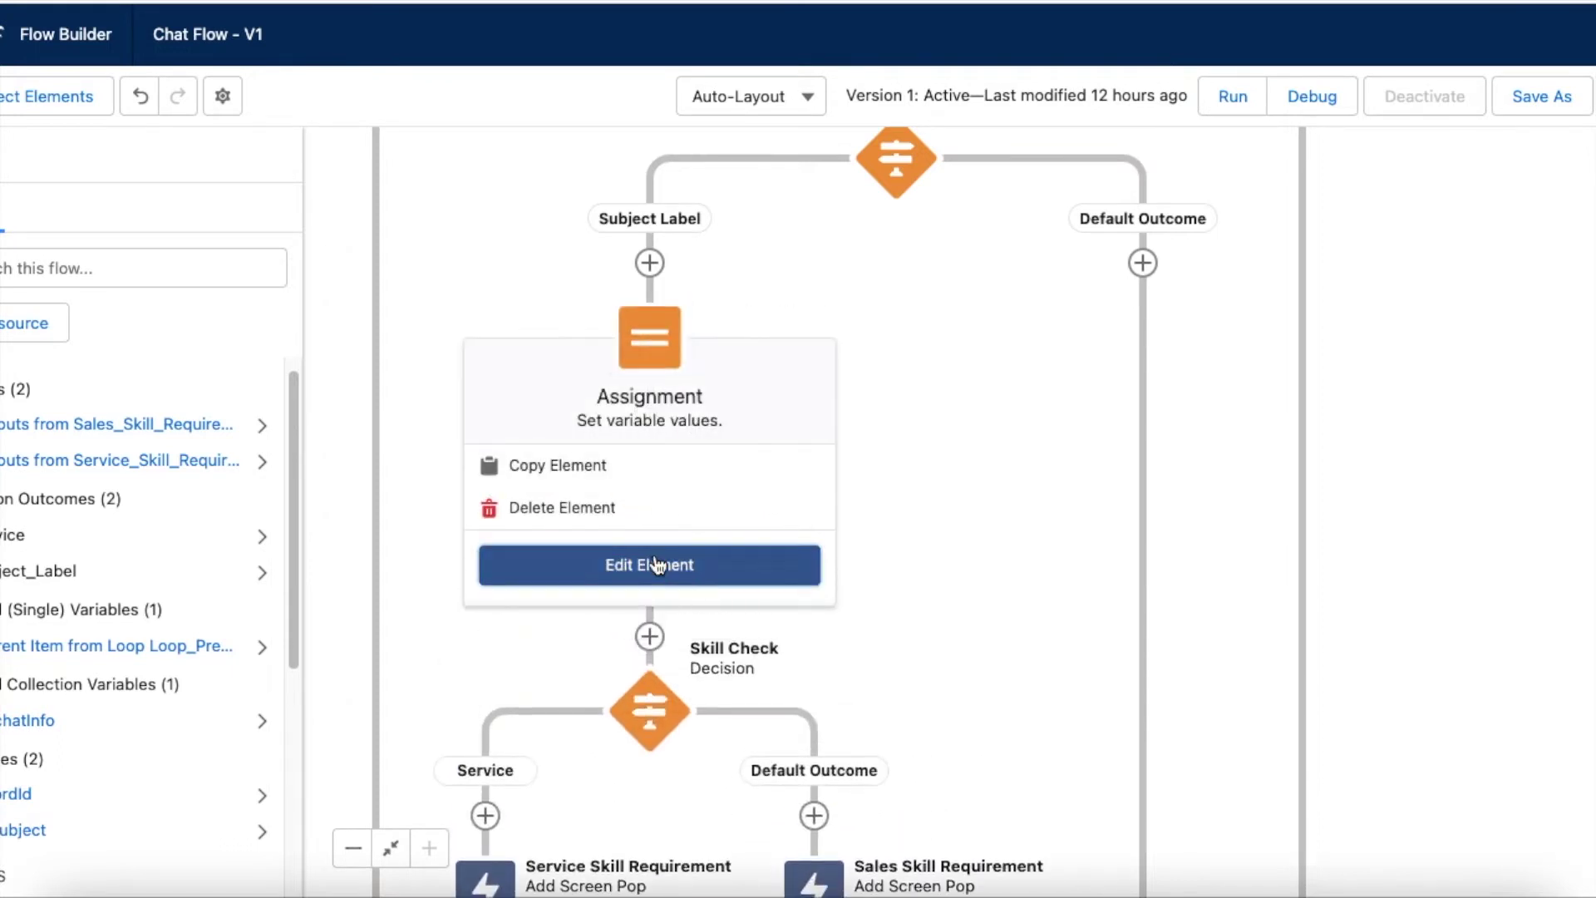
left_click(652, 555)
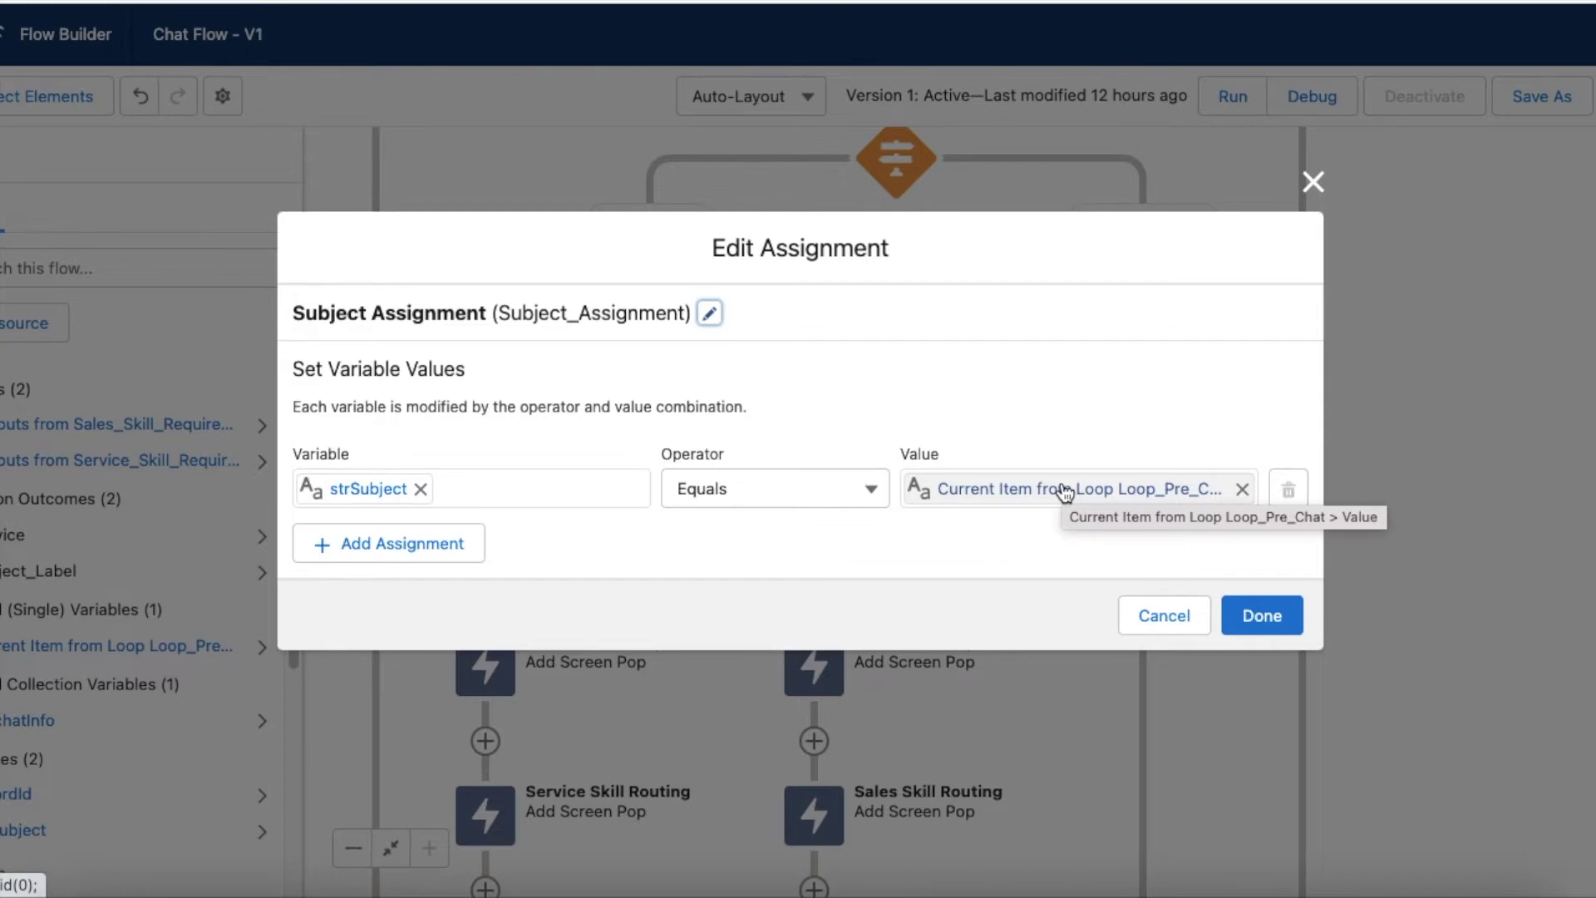
left_click(1285, 615)
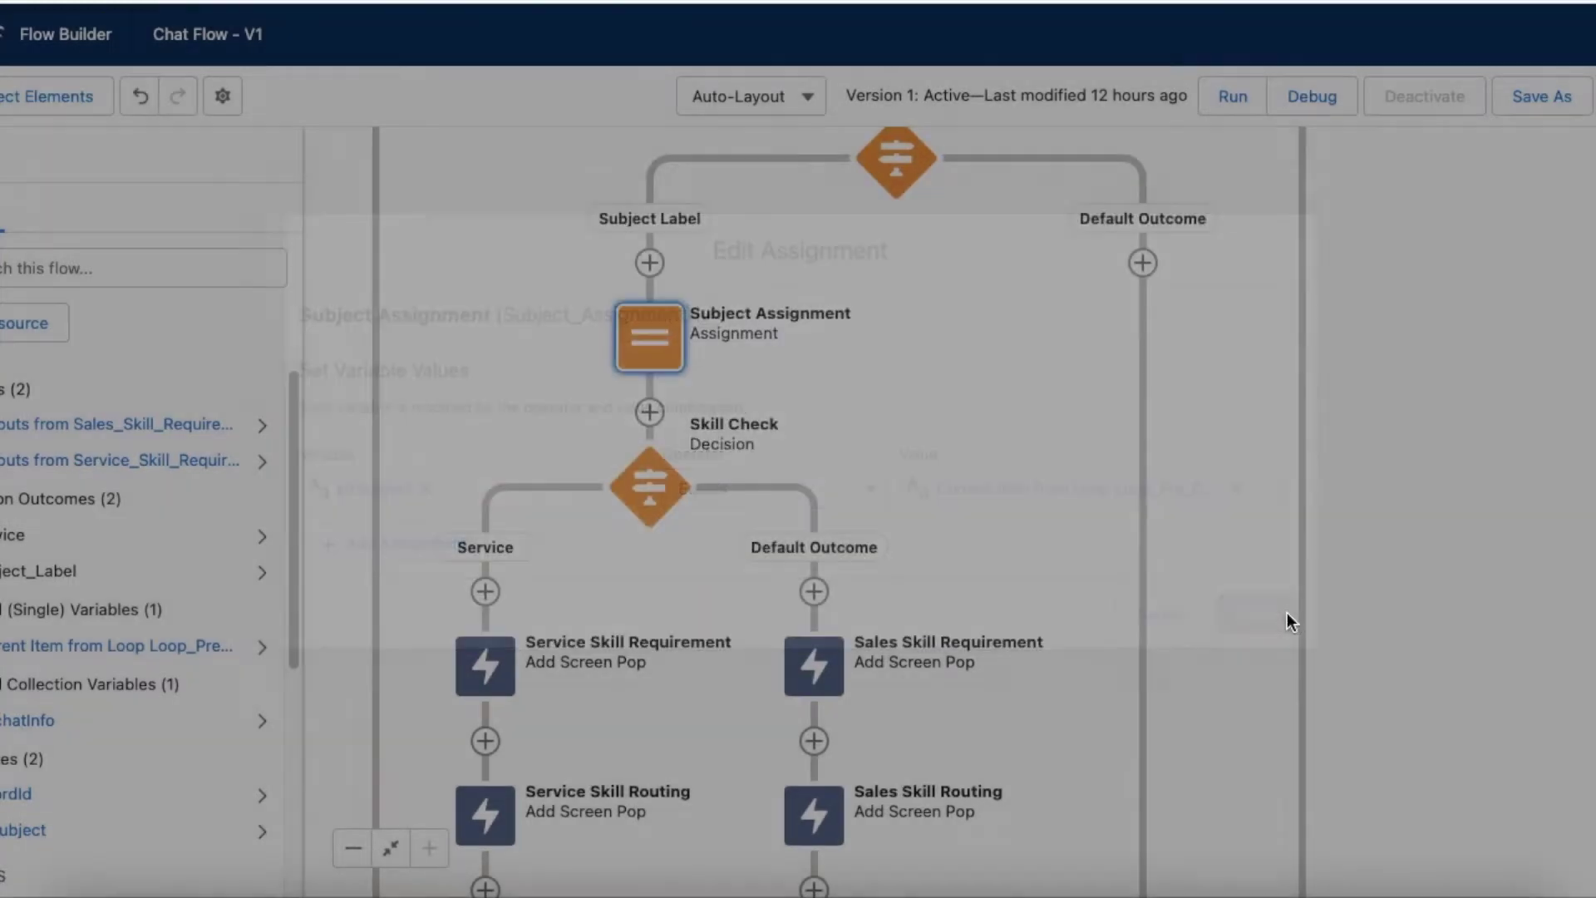
left_click_drag(901, 482, 873, 317)
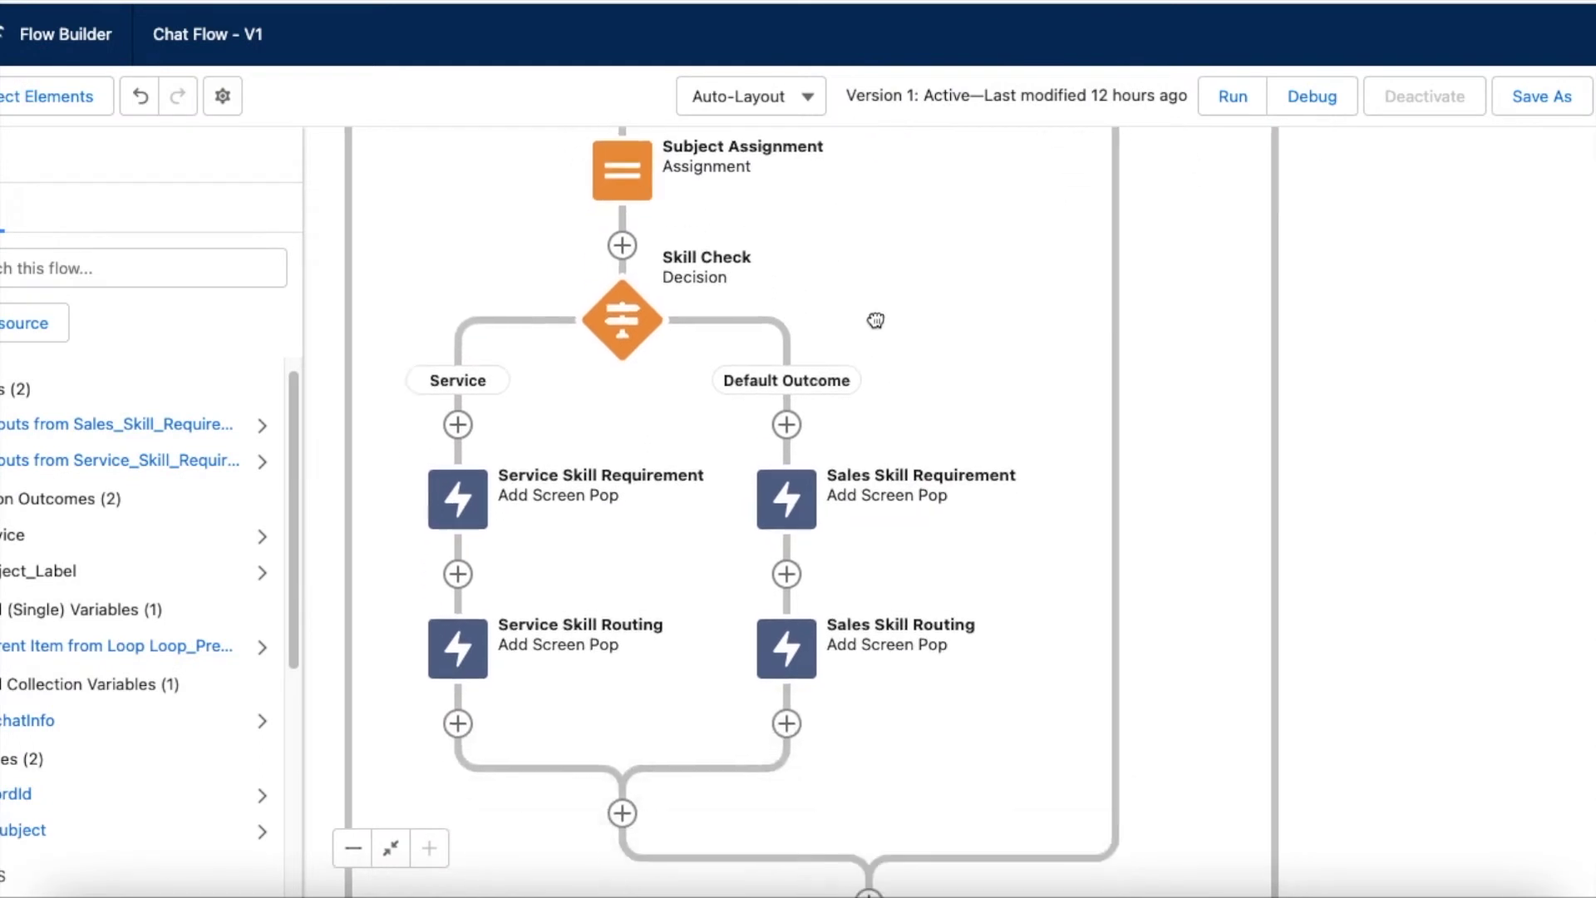
left_click(628, 337)
left_click(630, 341)
left_click(631, 343)
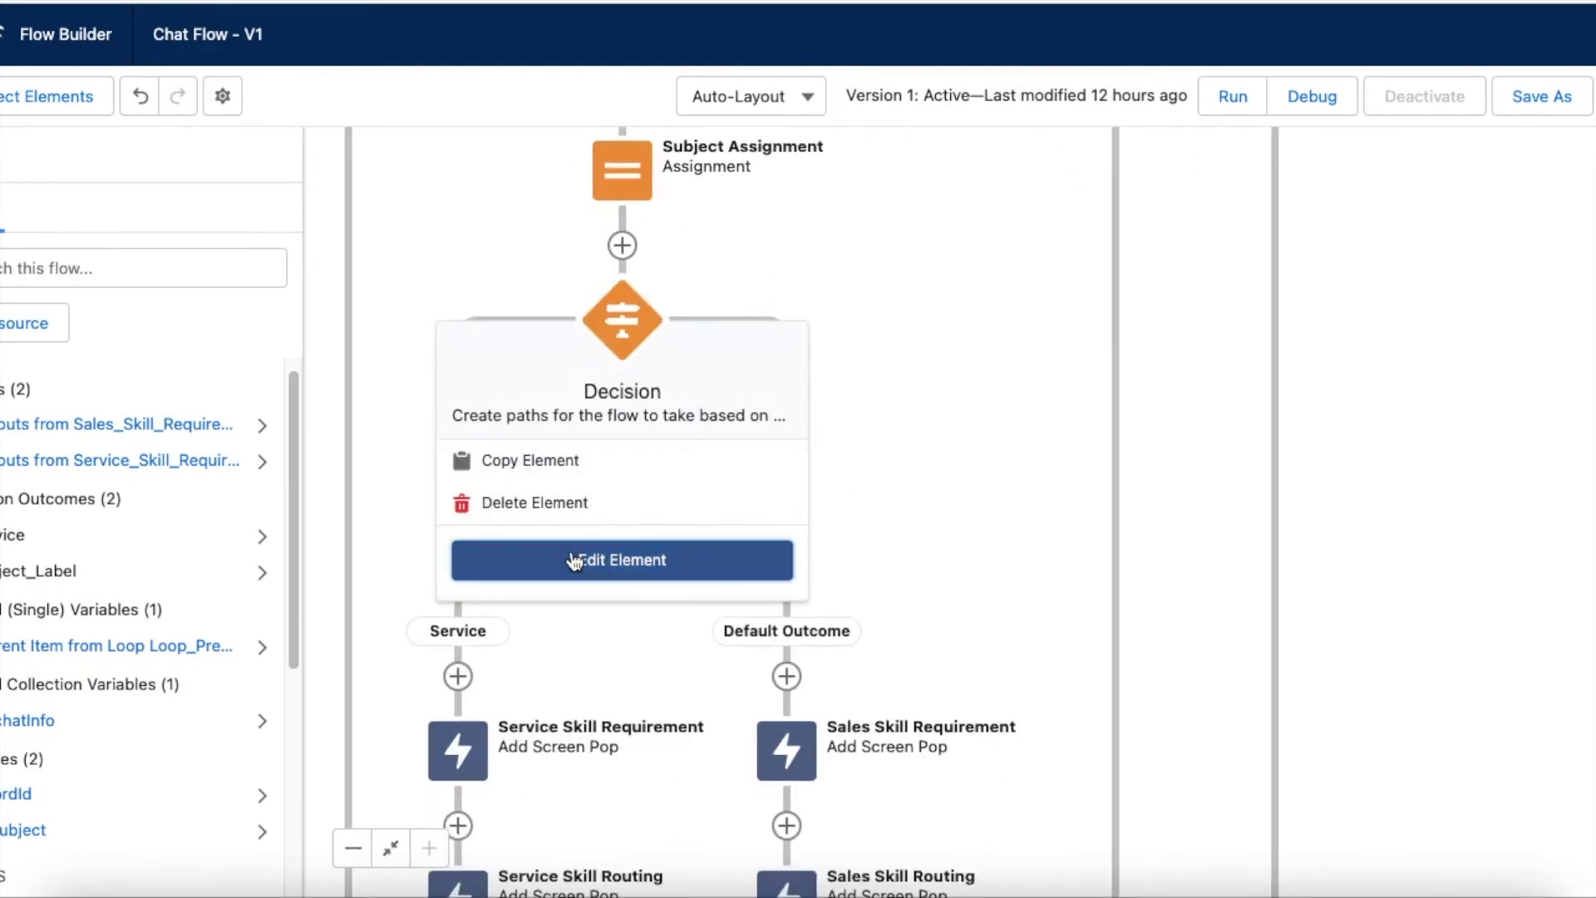
left_click(570, 559)
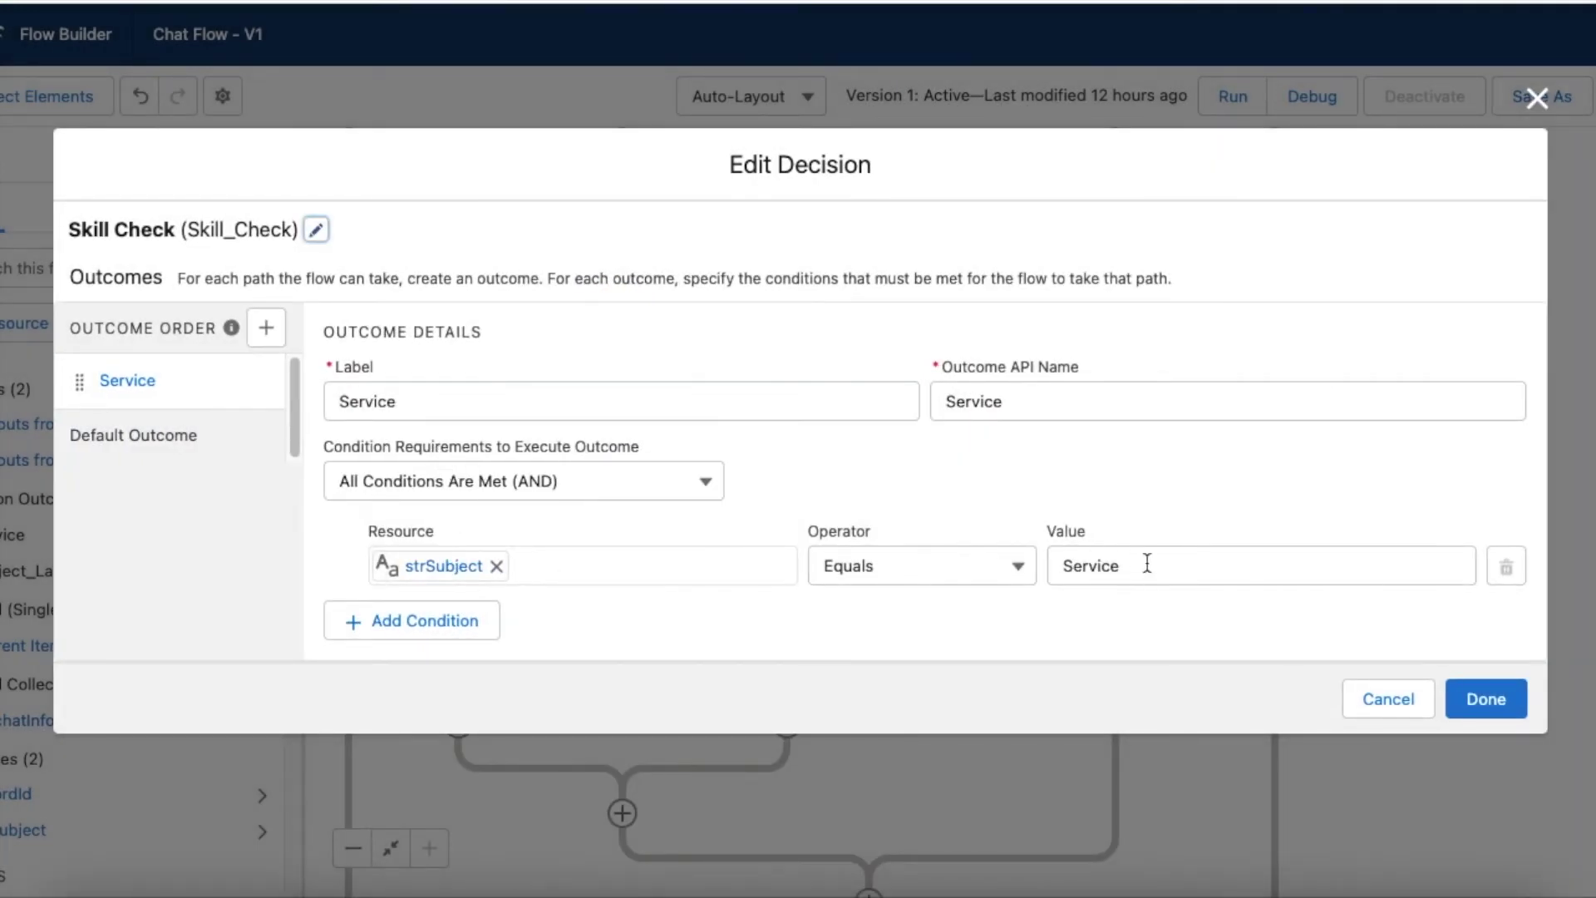
left_click(130, 435)
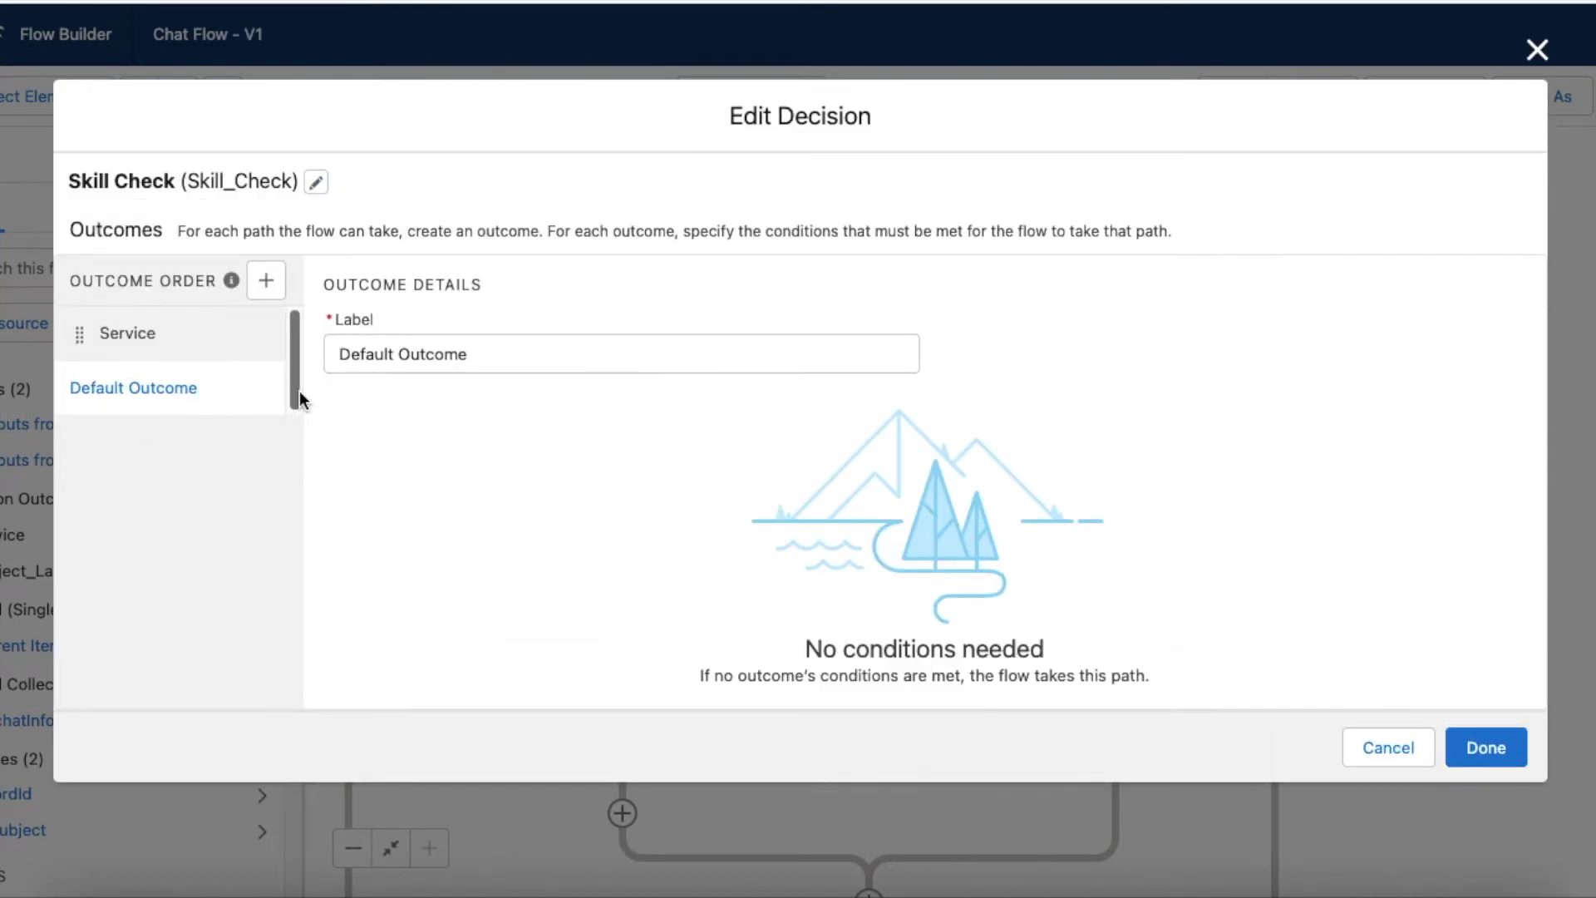
left_click(520, 362)
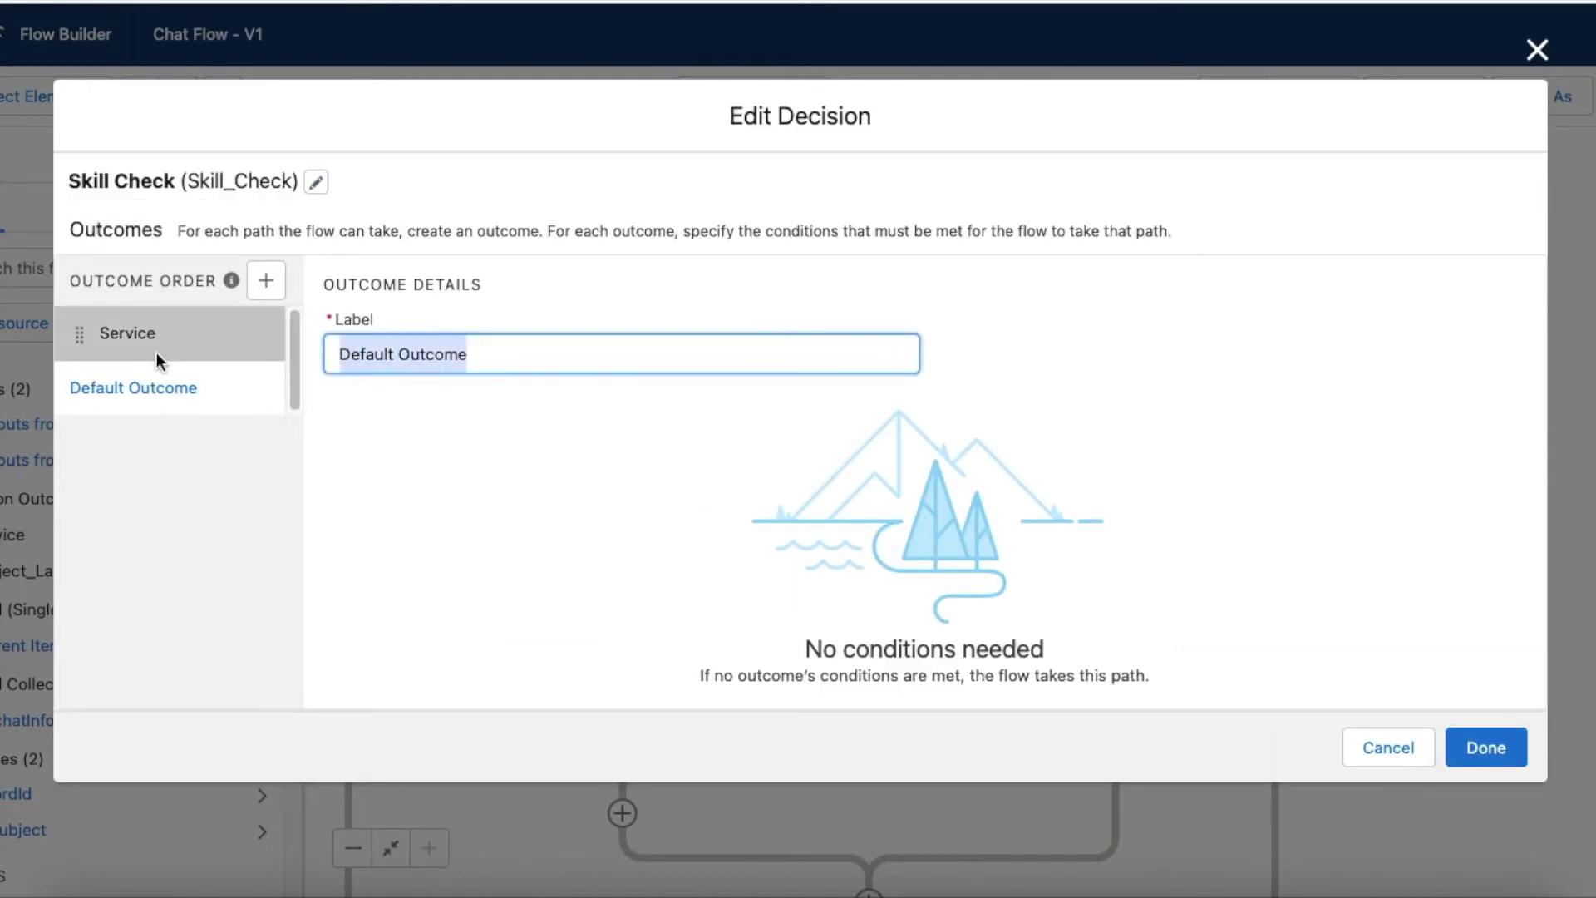
left_click(145, 350)
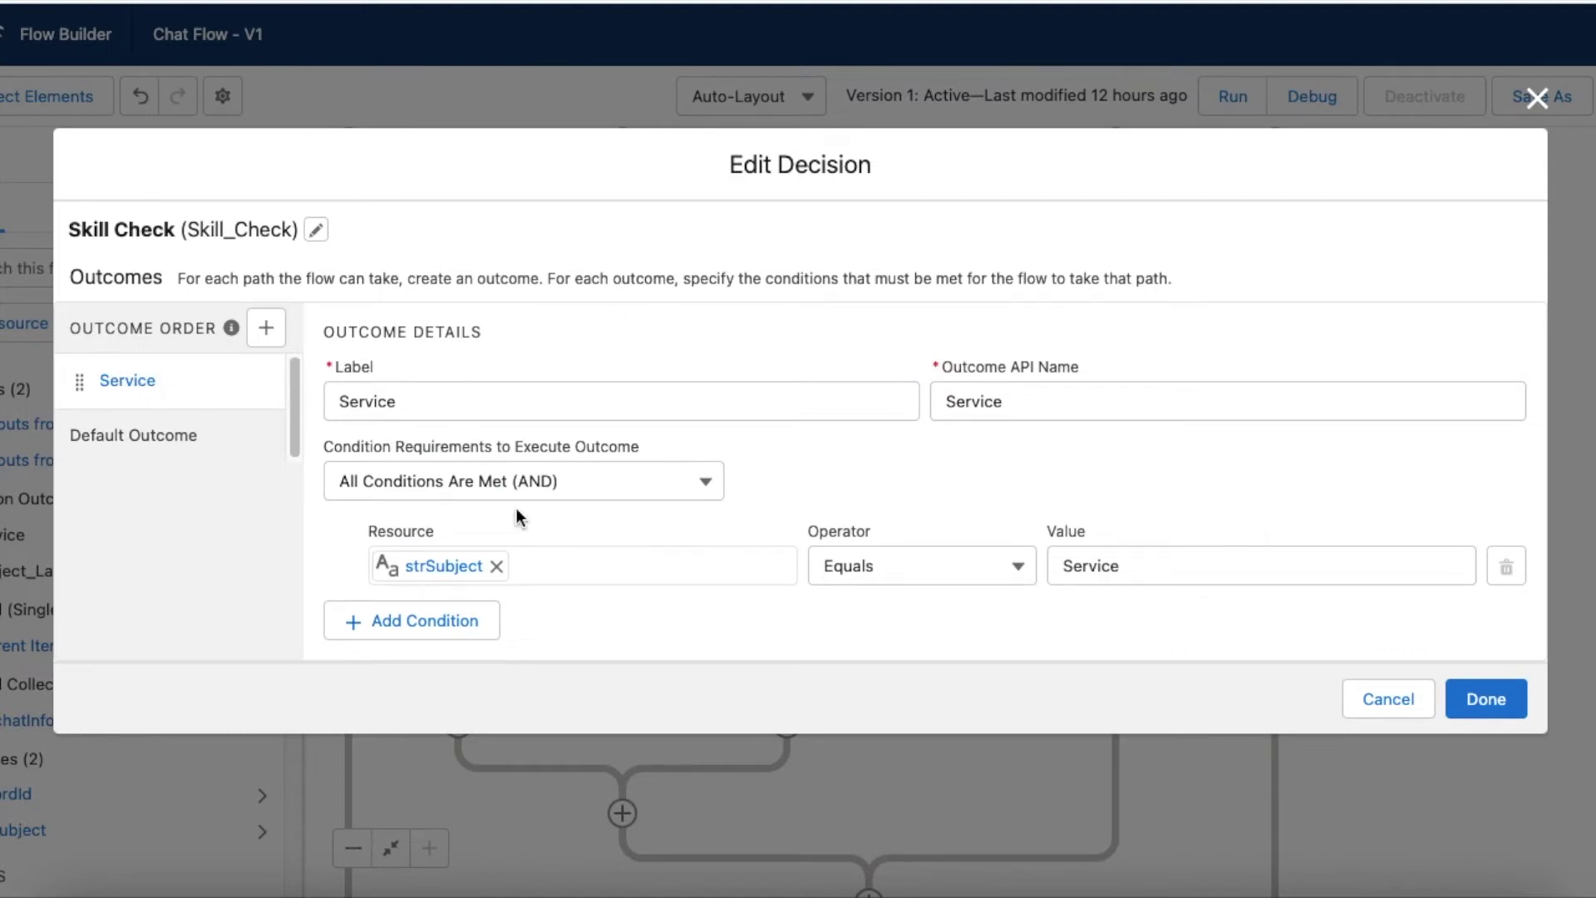
left_click(219, 434)
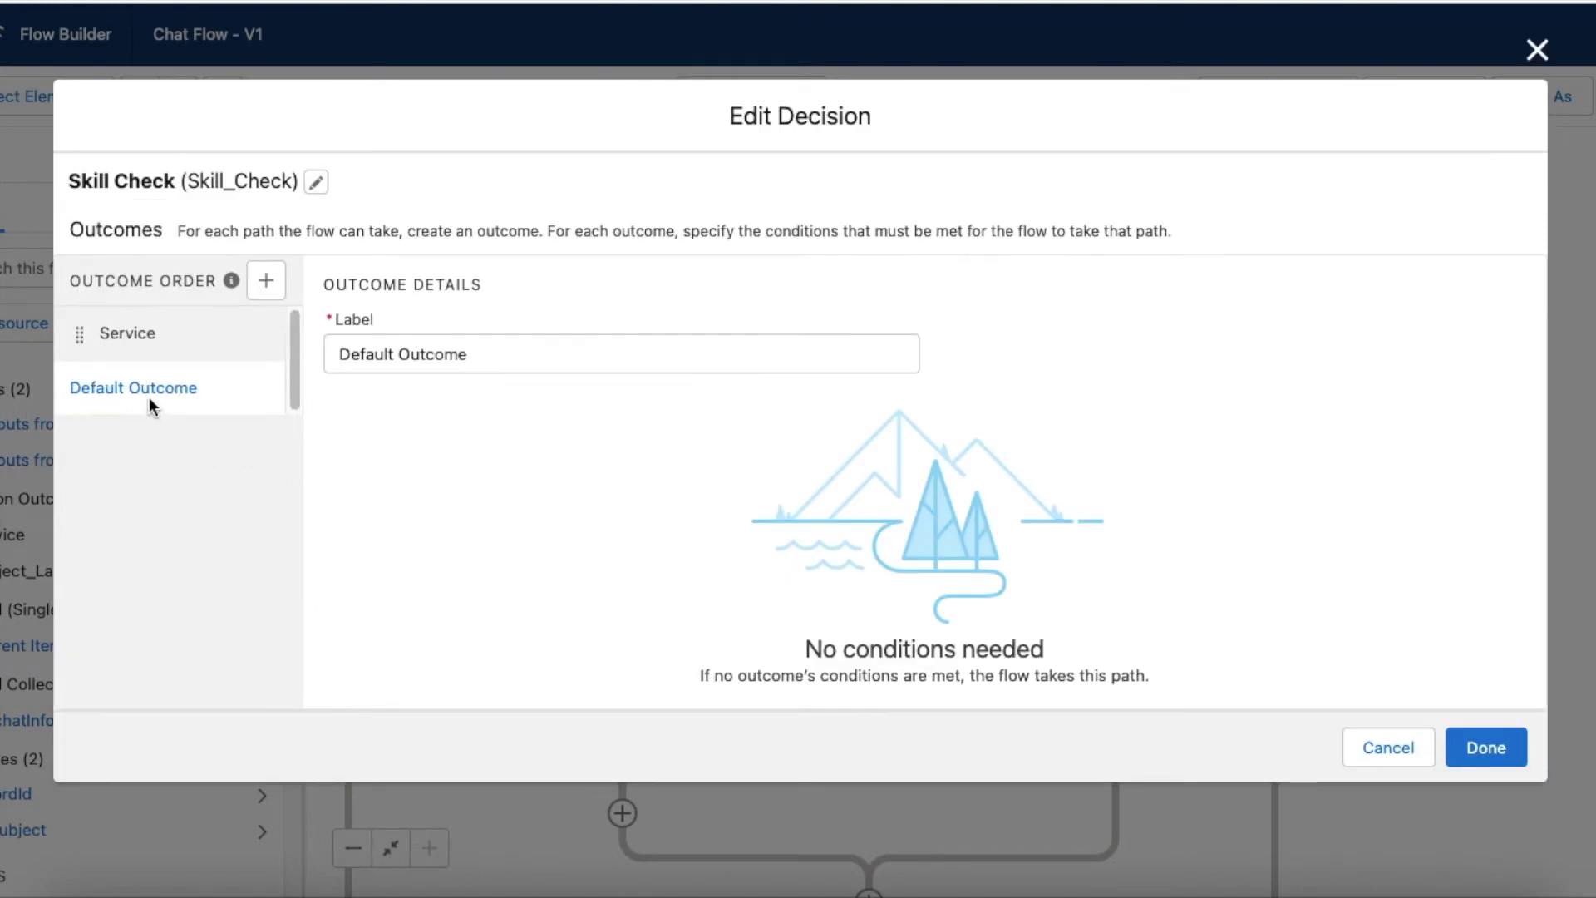
left_click(1484, 748)
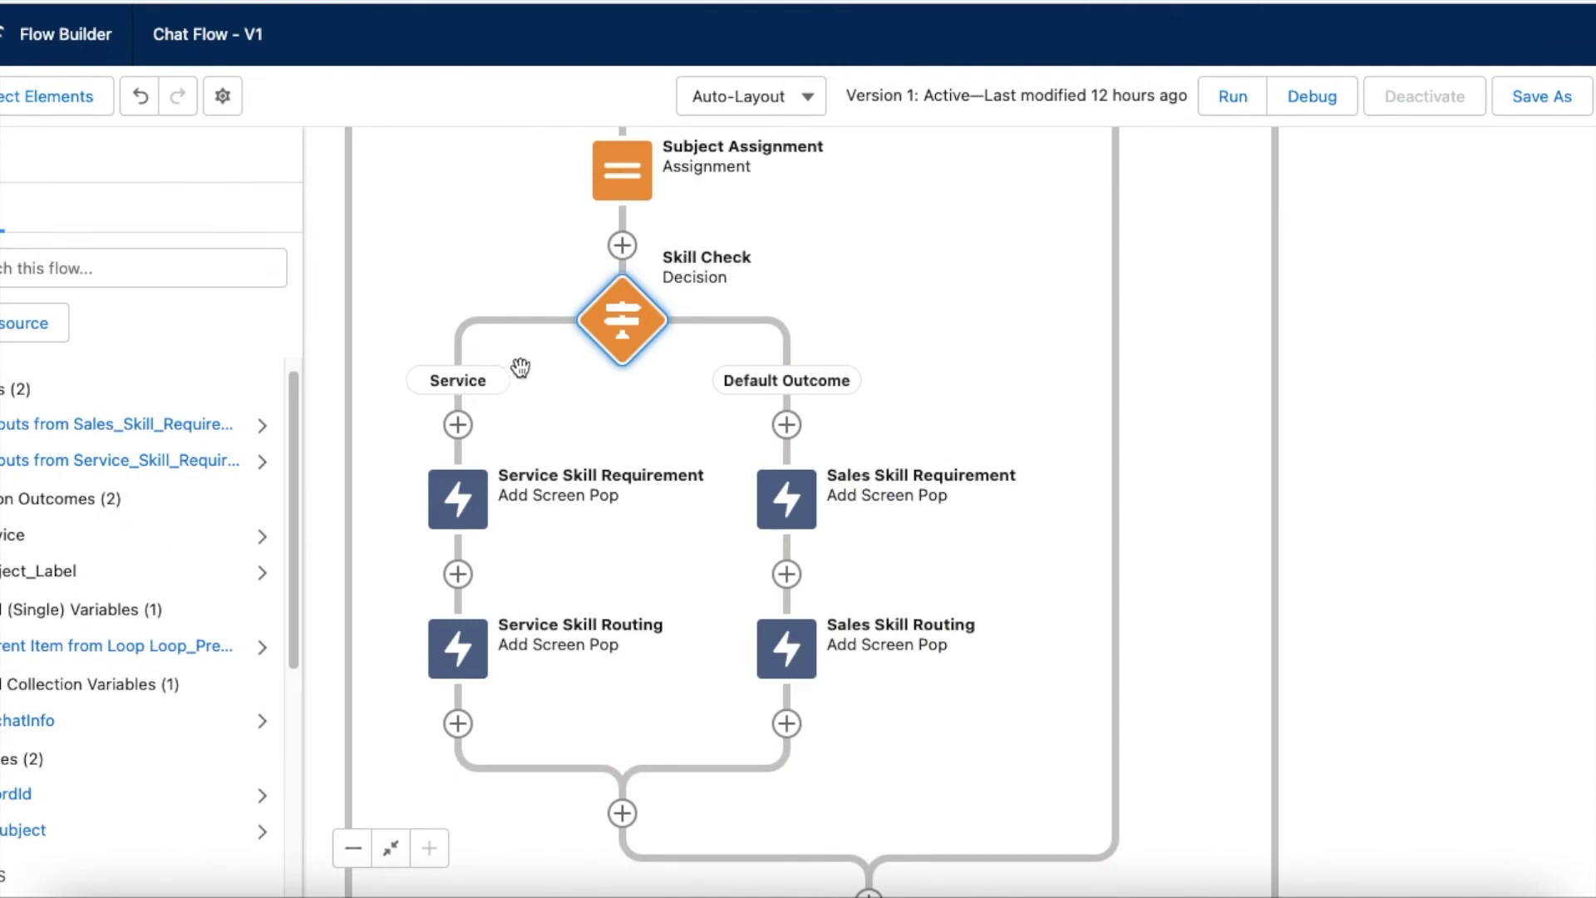
left_click(451, 501)
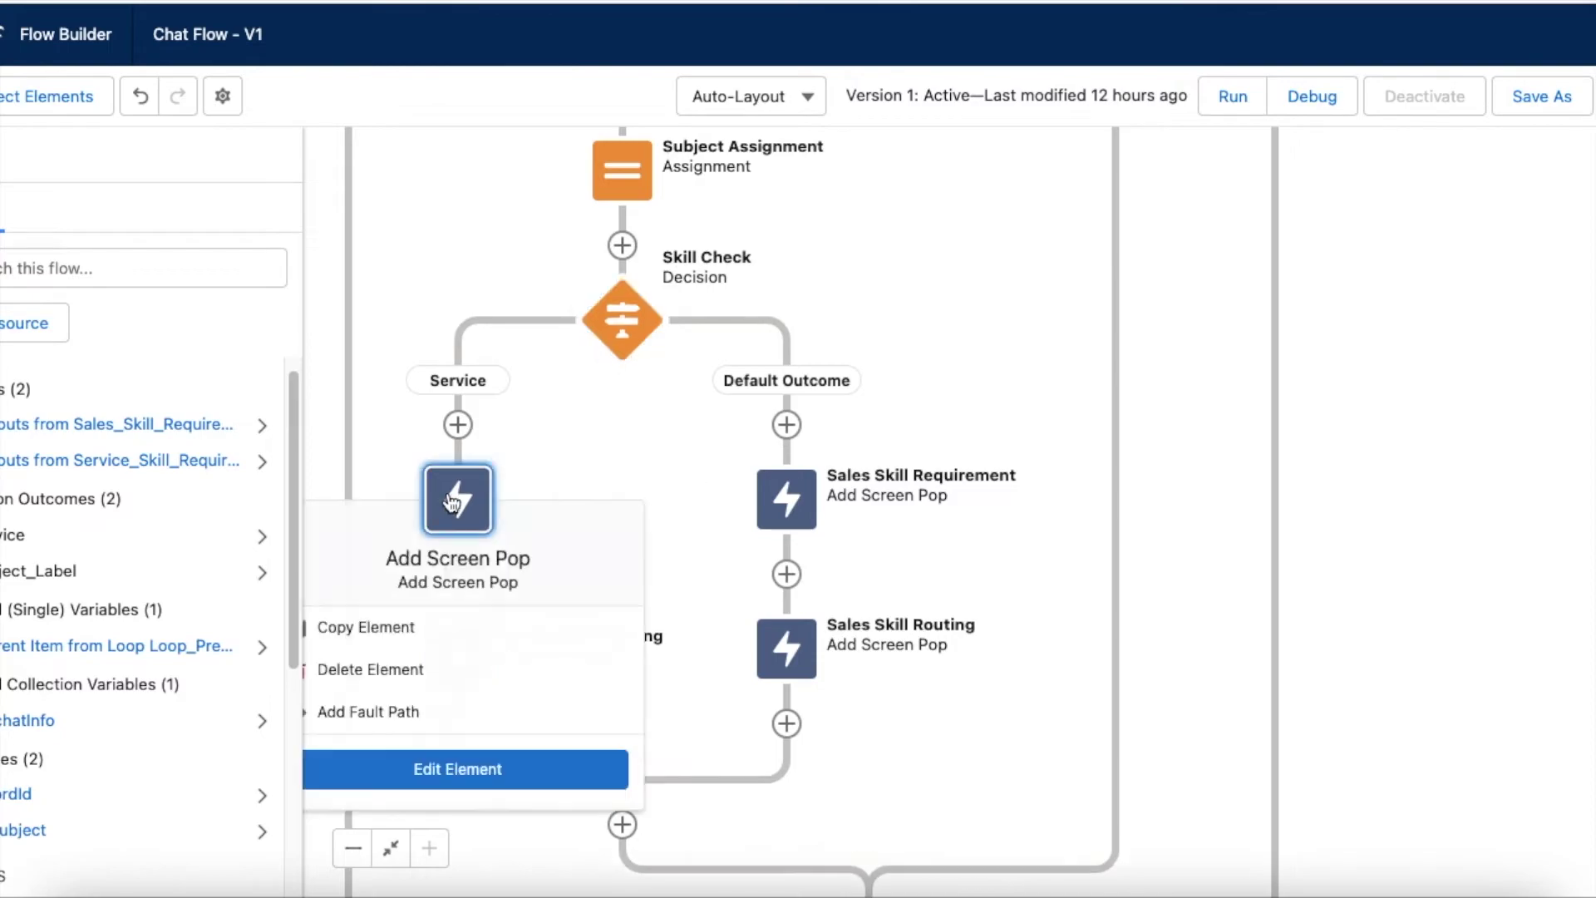
double_click(450, 497)
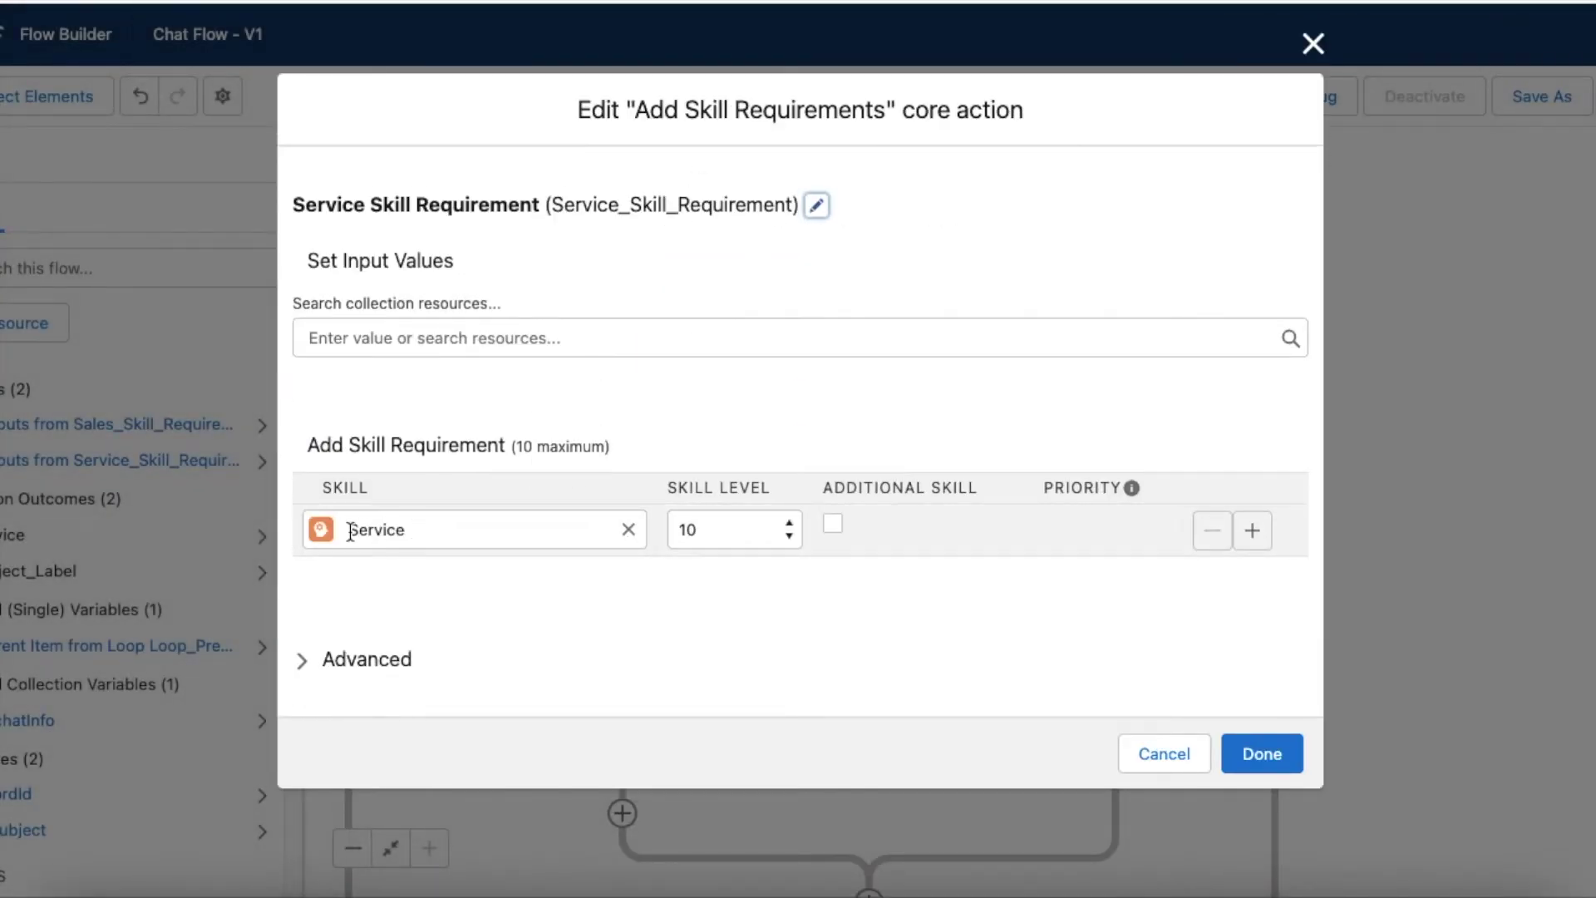
left_click_drag(340, 441, 501, 449)
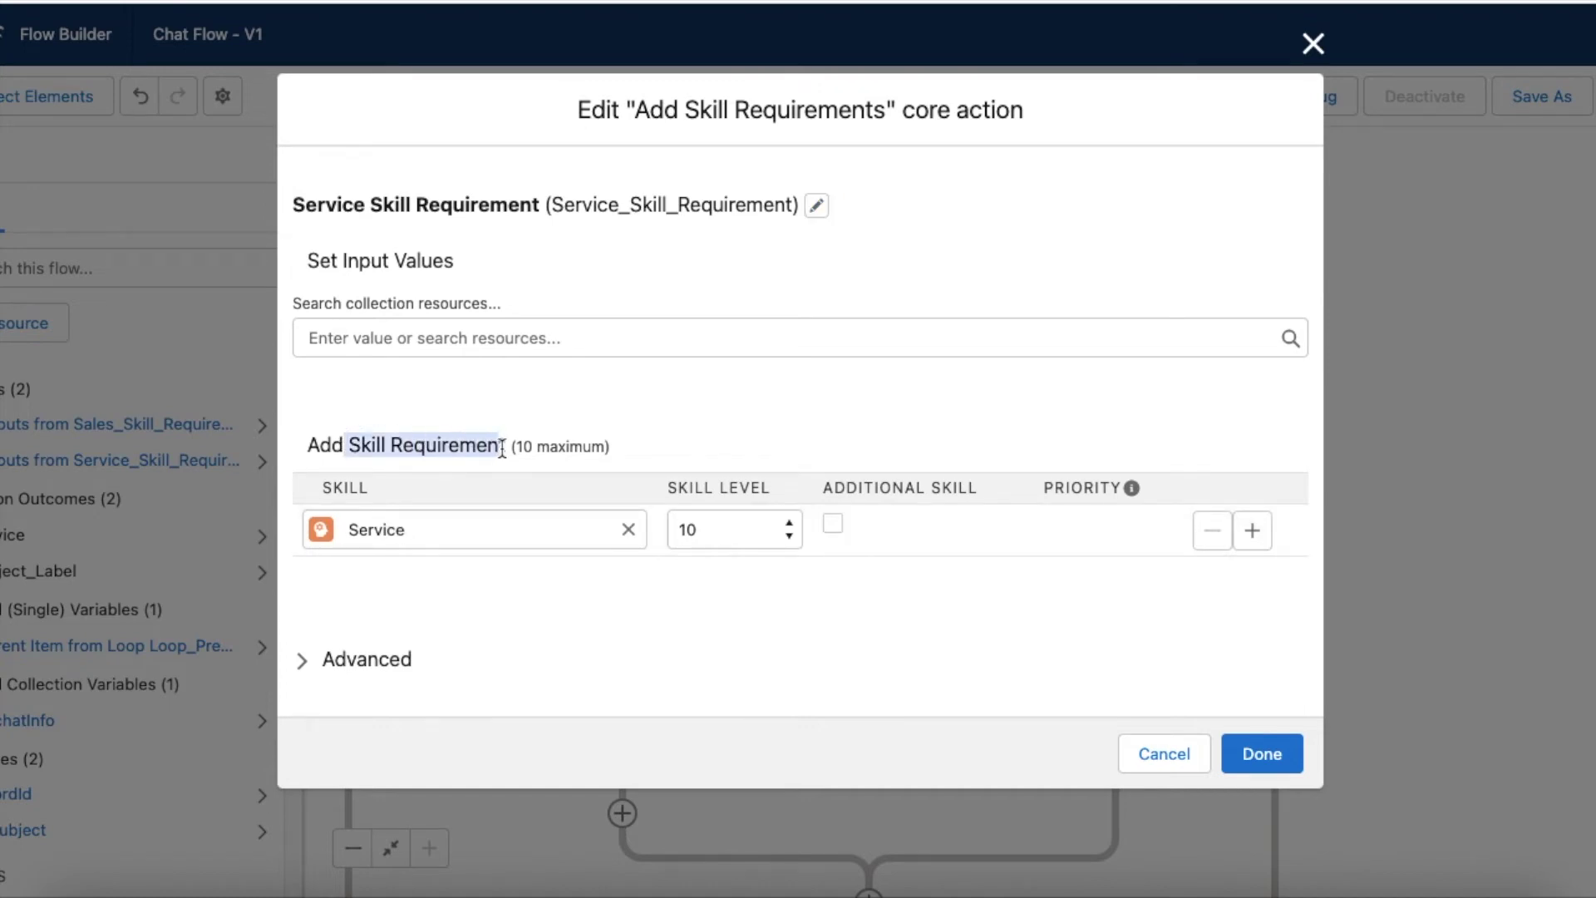
left_click(1291, 755)
left_click(470, 659)
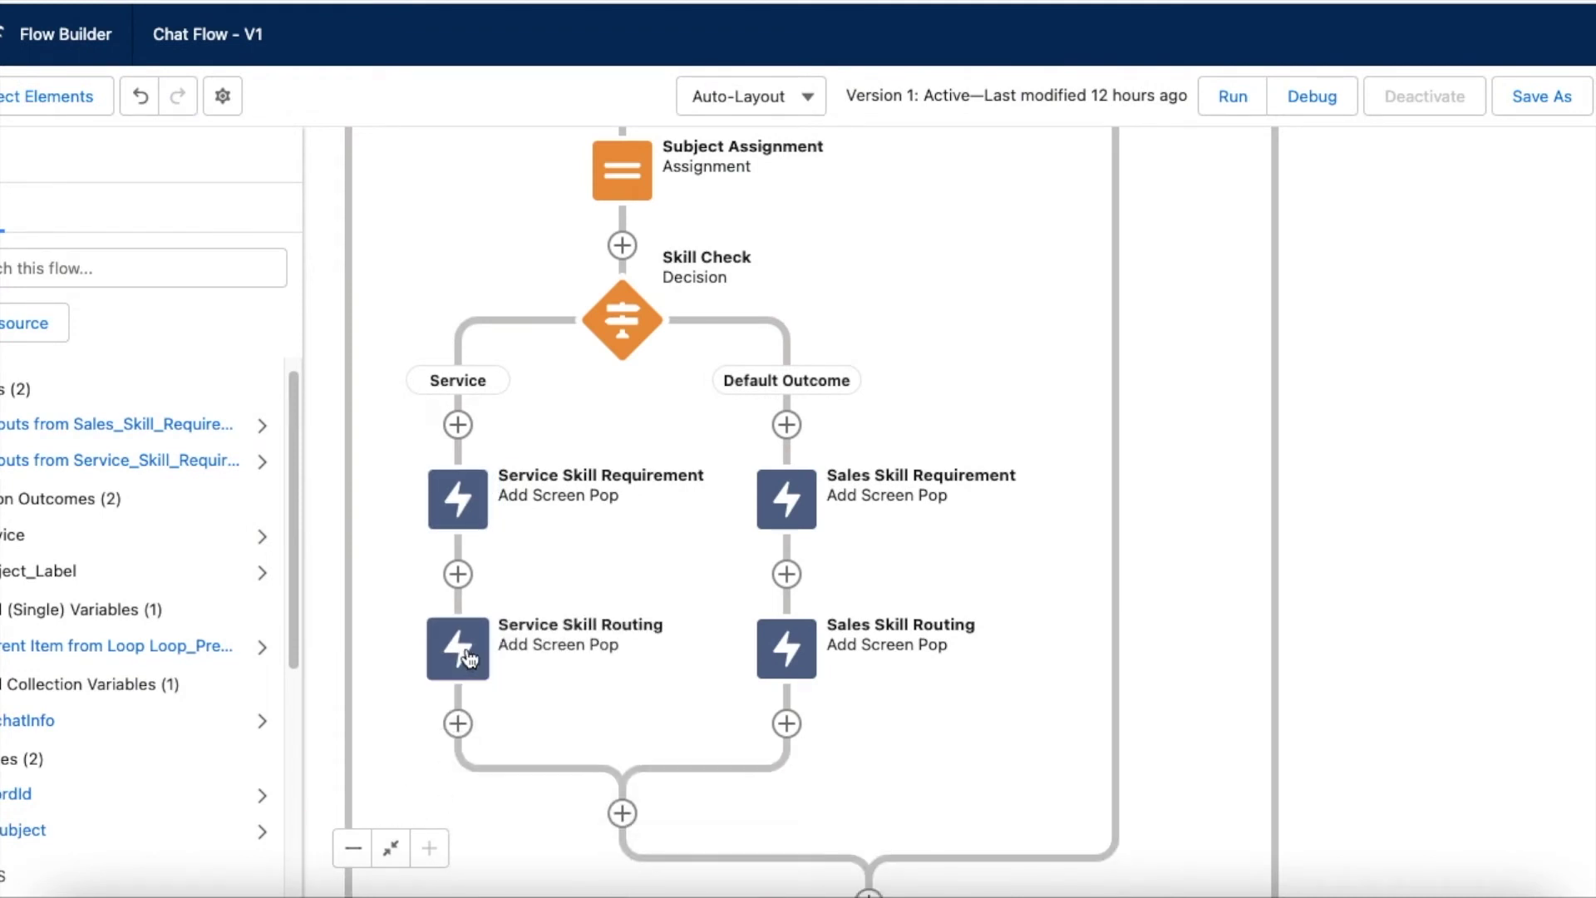
left_click(470, 660)
left_click_drag(1388, 660, 1406, 425)
left_click(476, 413)
left_click(428, 676)
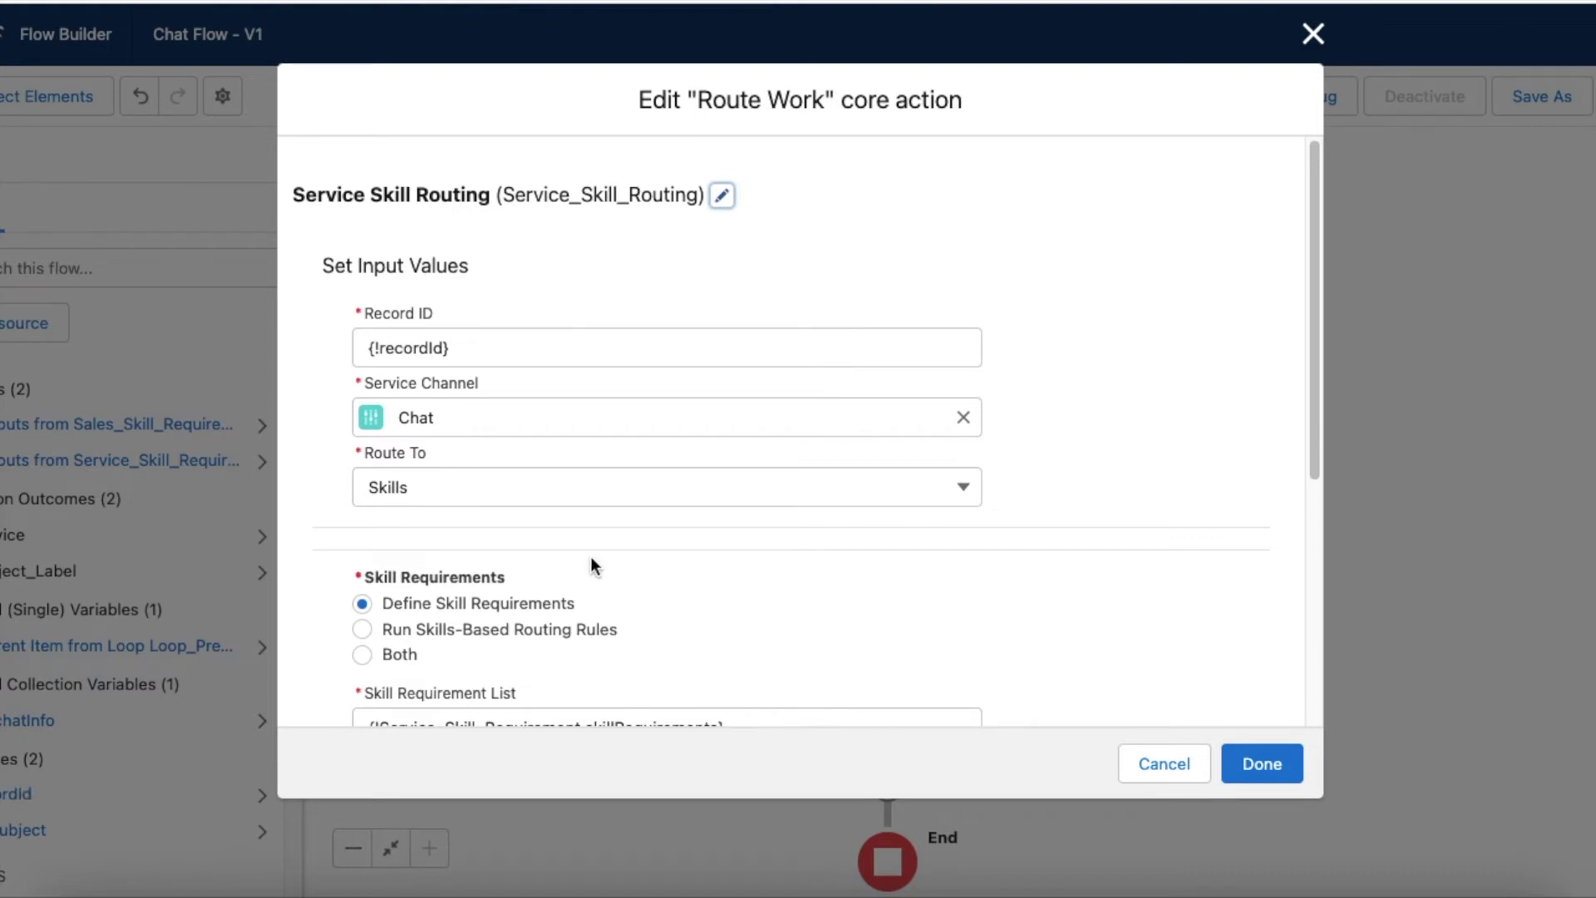
scroll(592, 561, "down", 3)
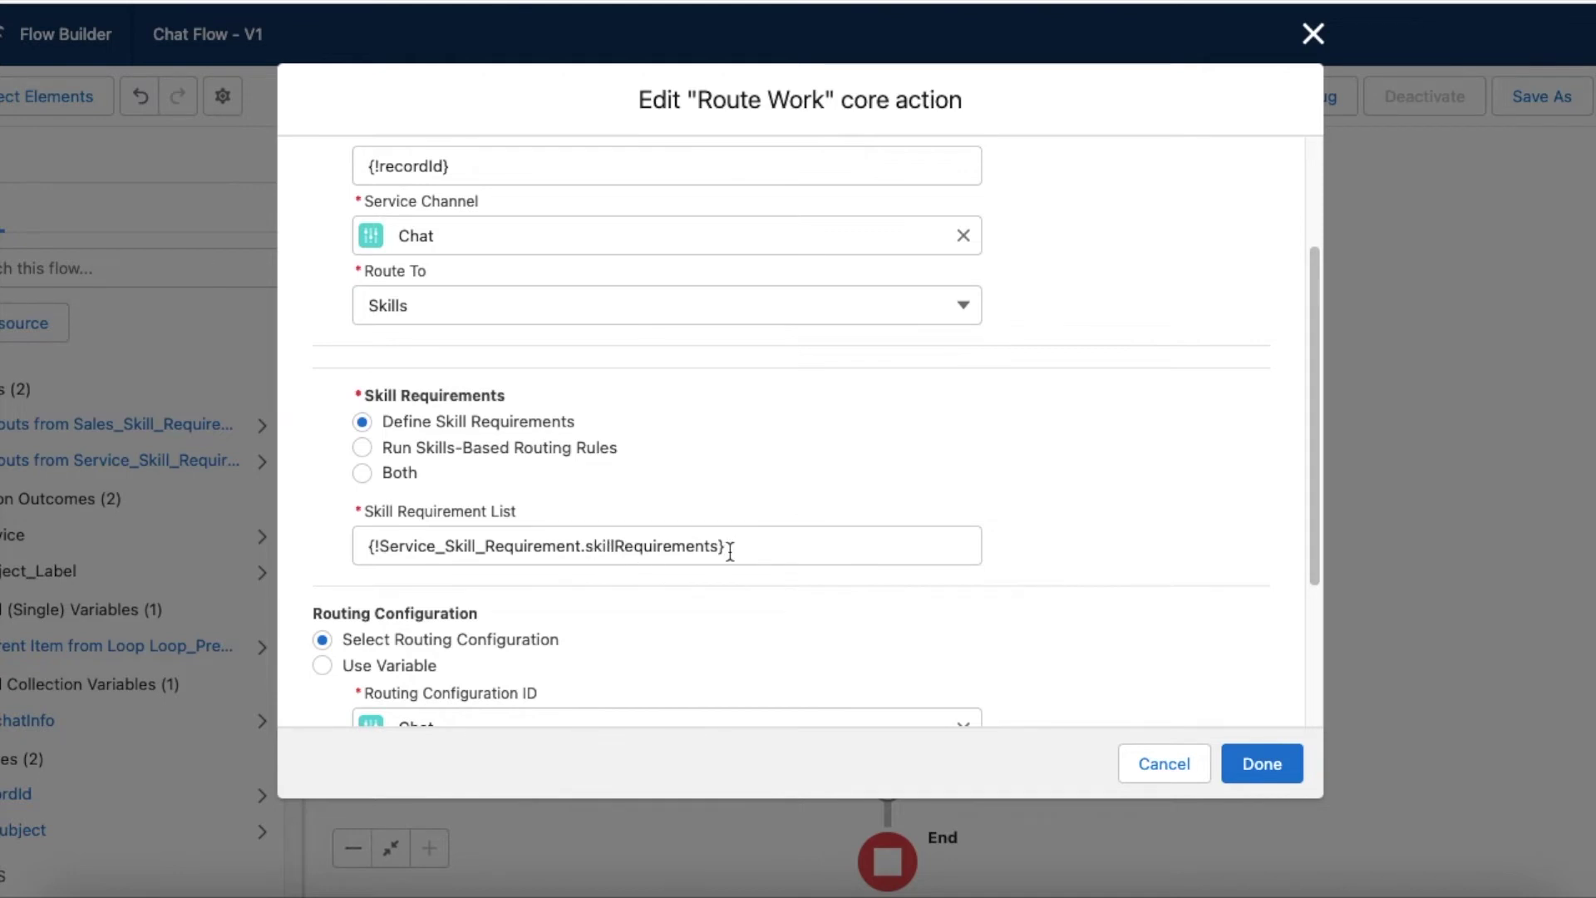
scroll(709, 514, "down", 3)
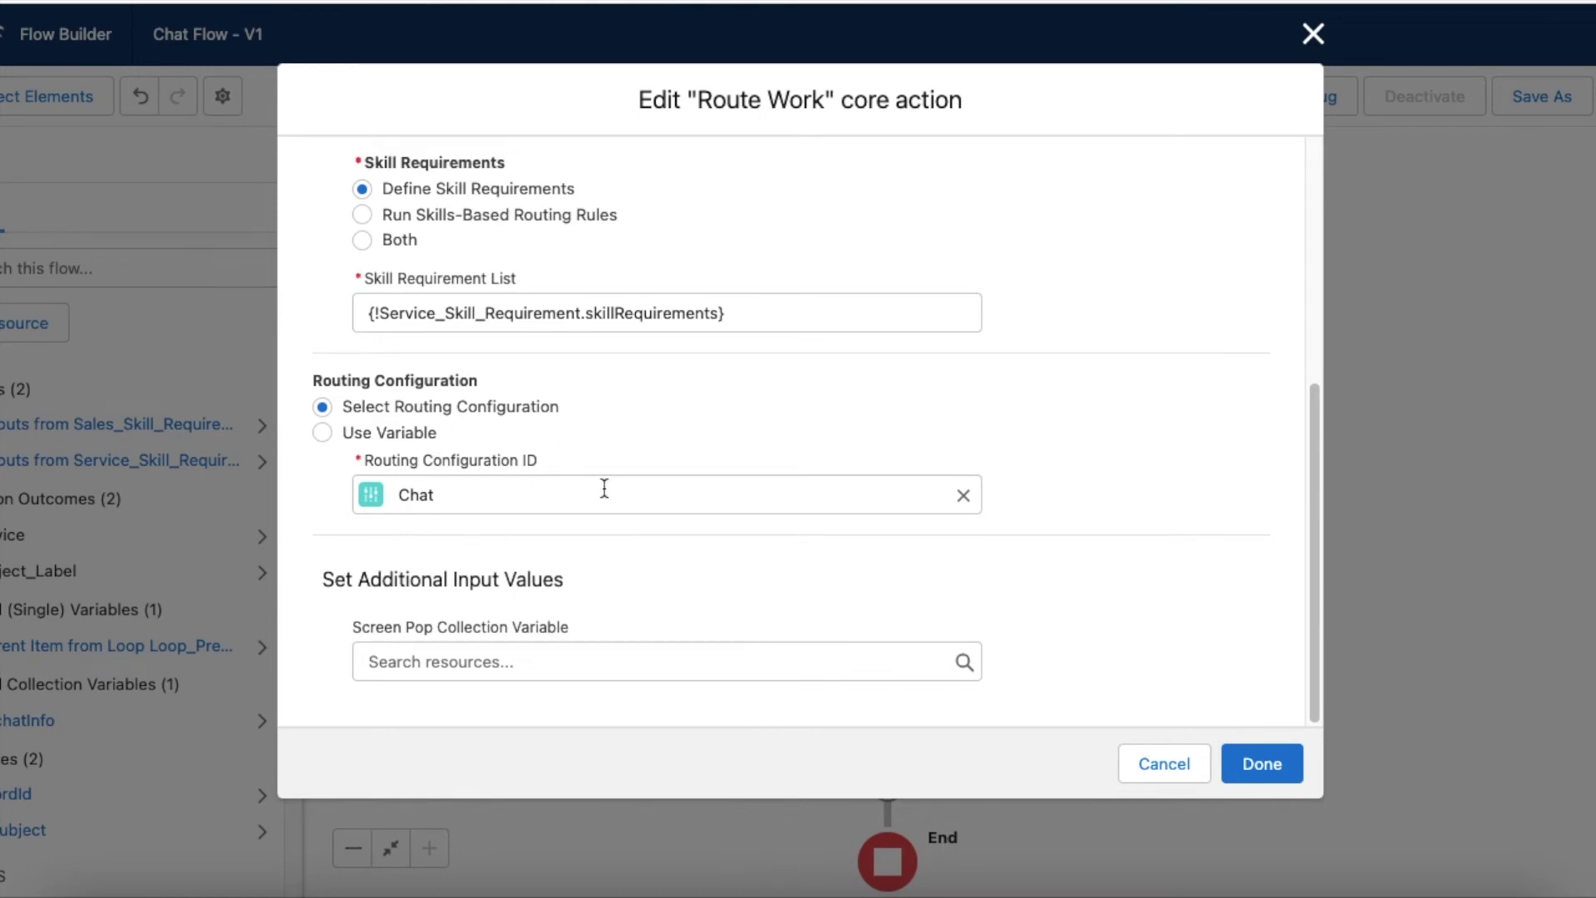
scroll(616, 499, "up", 5)
left_click(1279, 783)
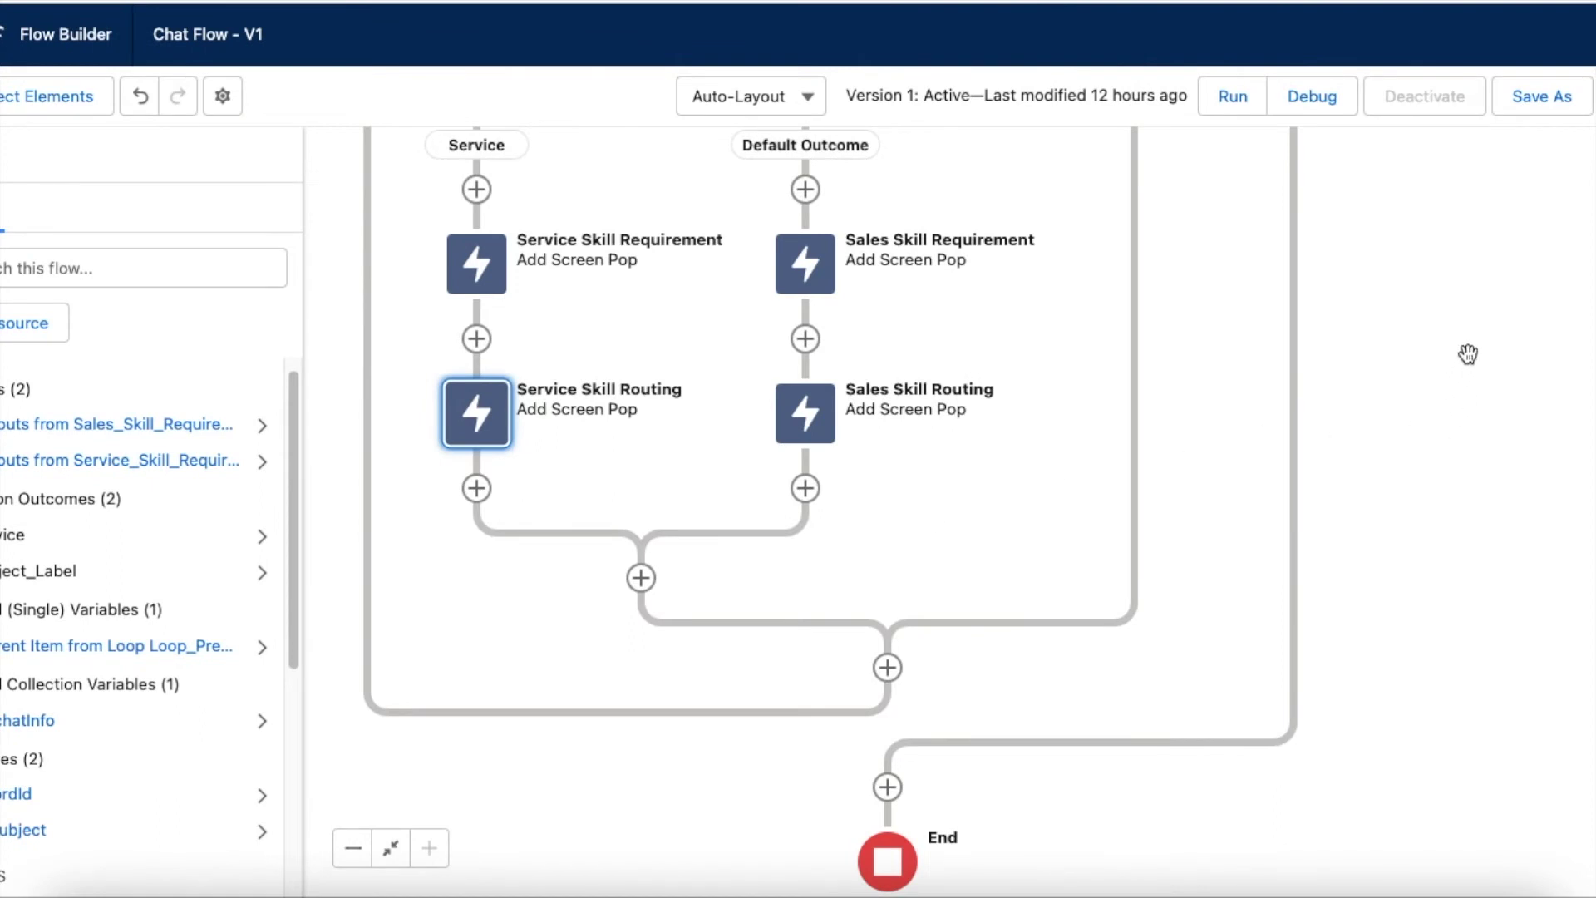
left_click_drag(1470, 349, 1466, 542)
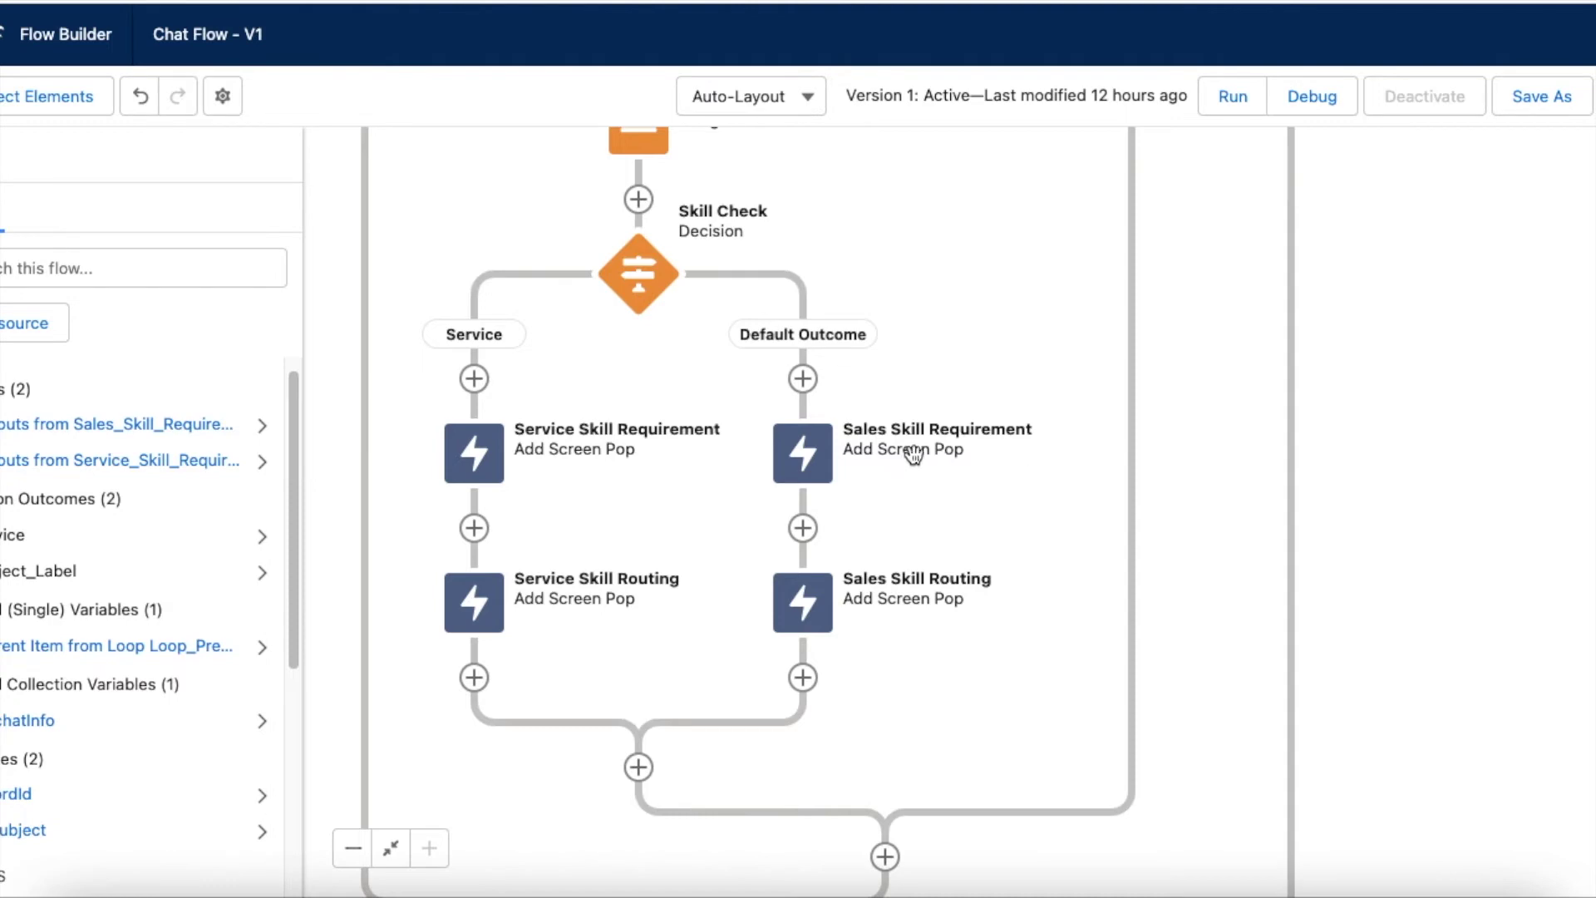
double_click(803, 441)
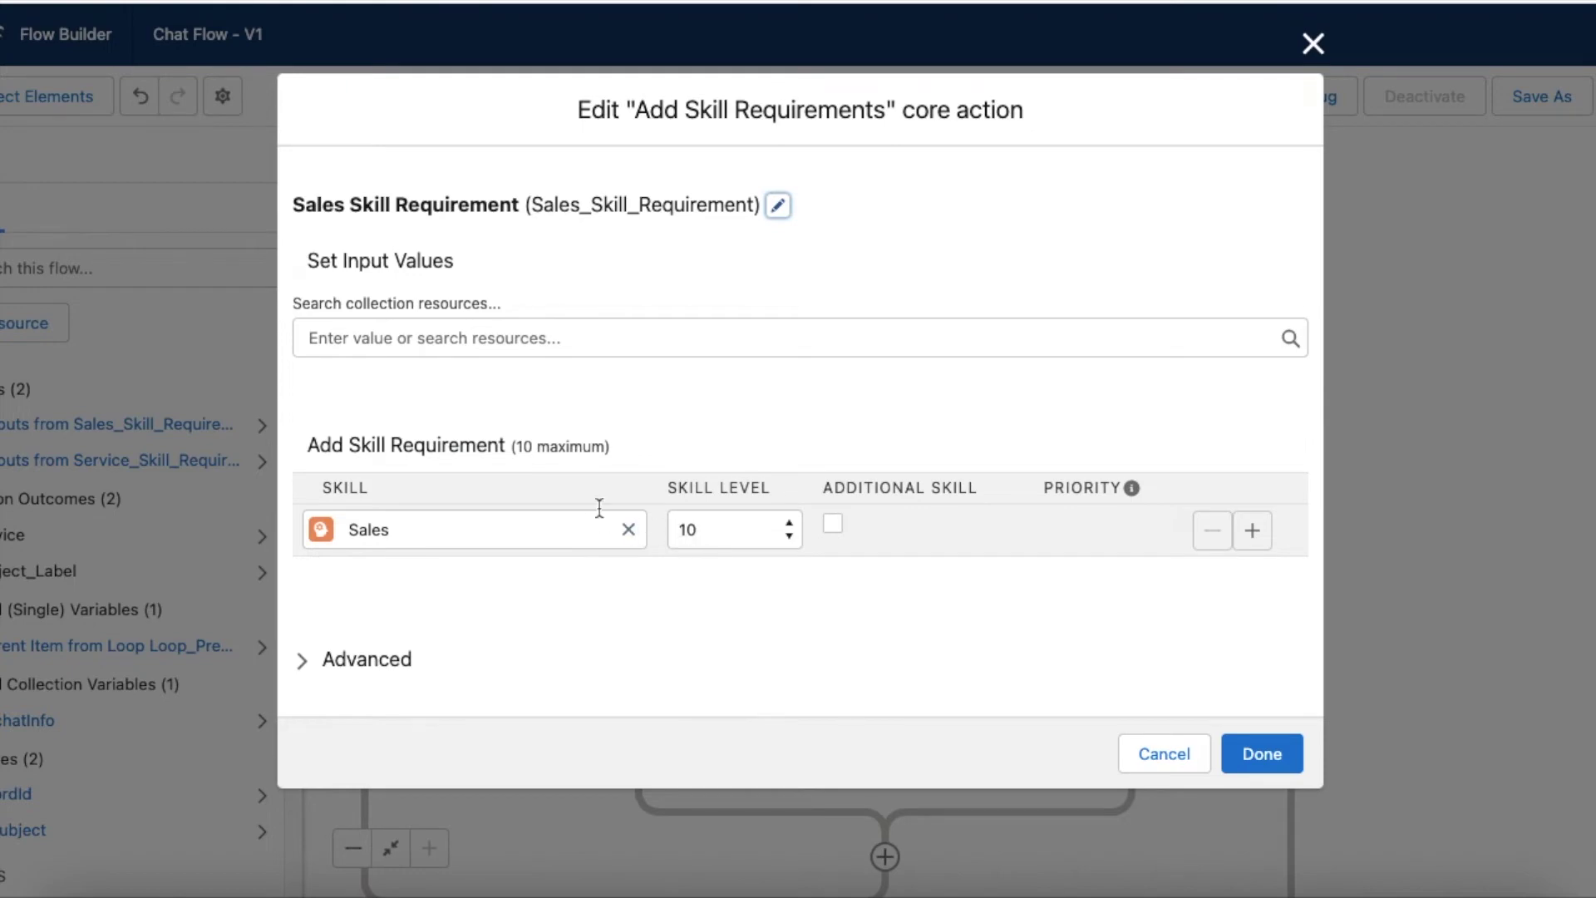
left_click(1261, 752)
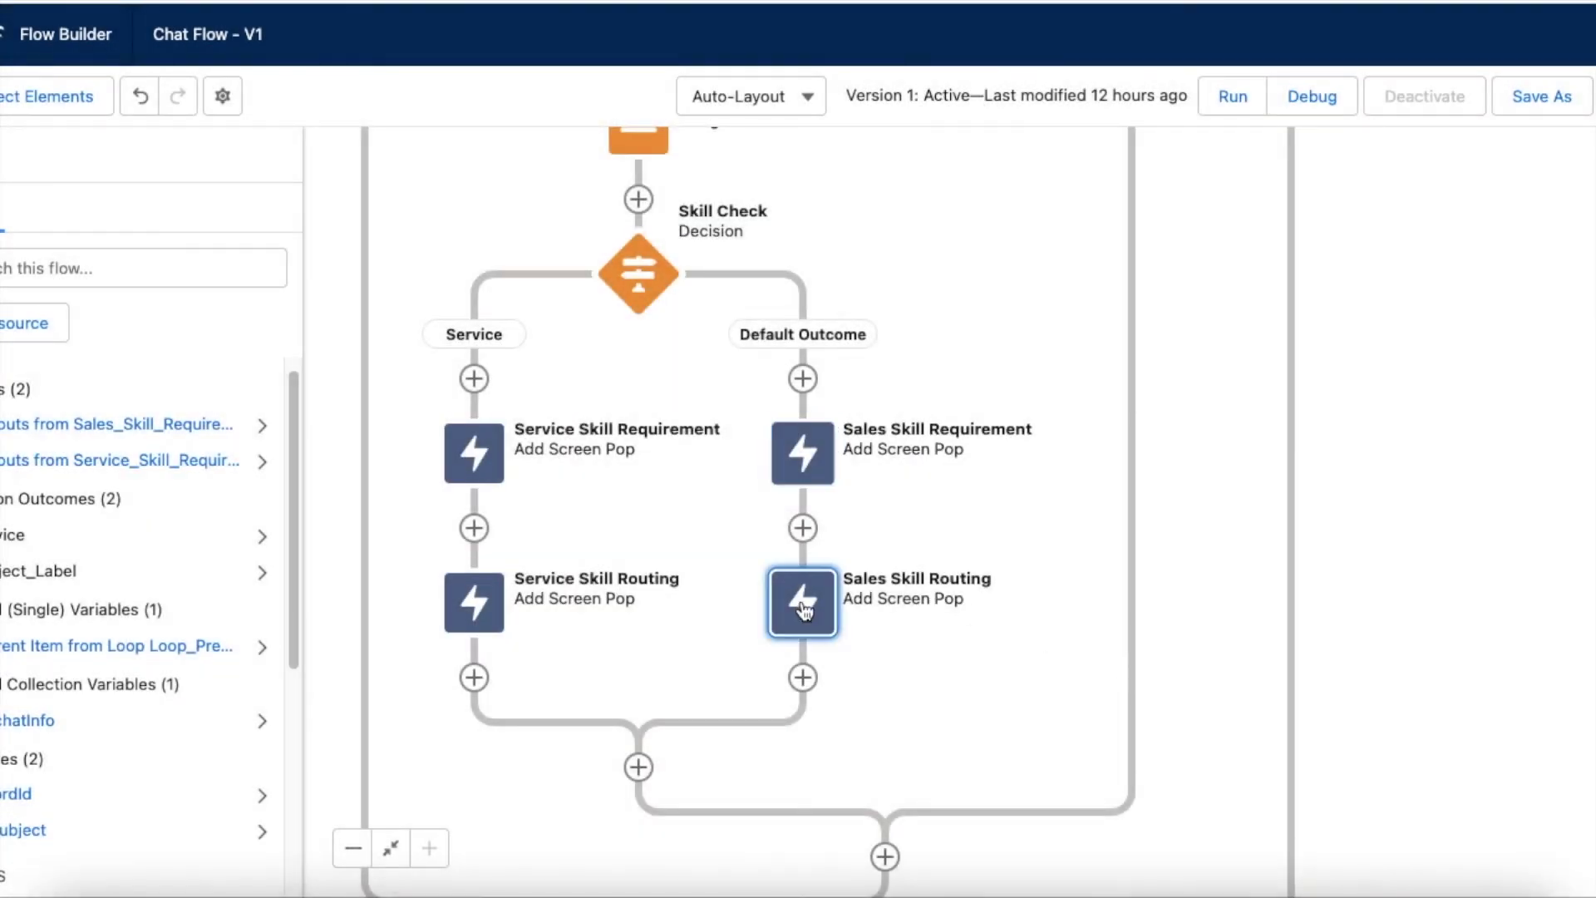
double_click(801, 600)
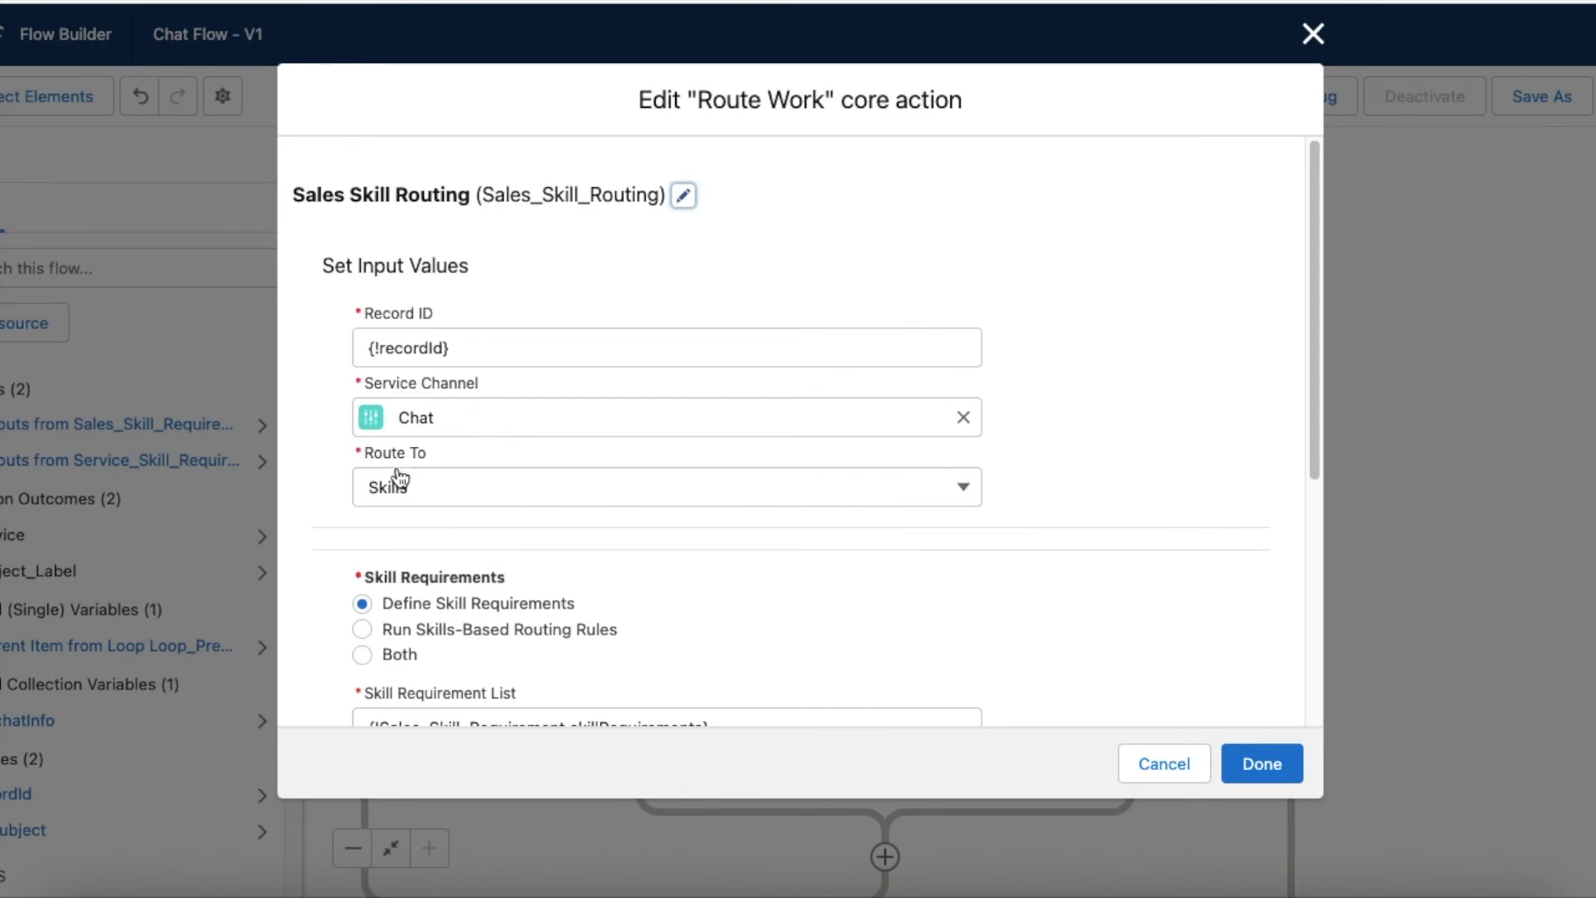
scroll(552, 488, "down", 3)
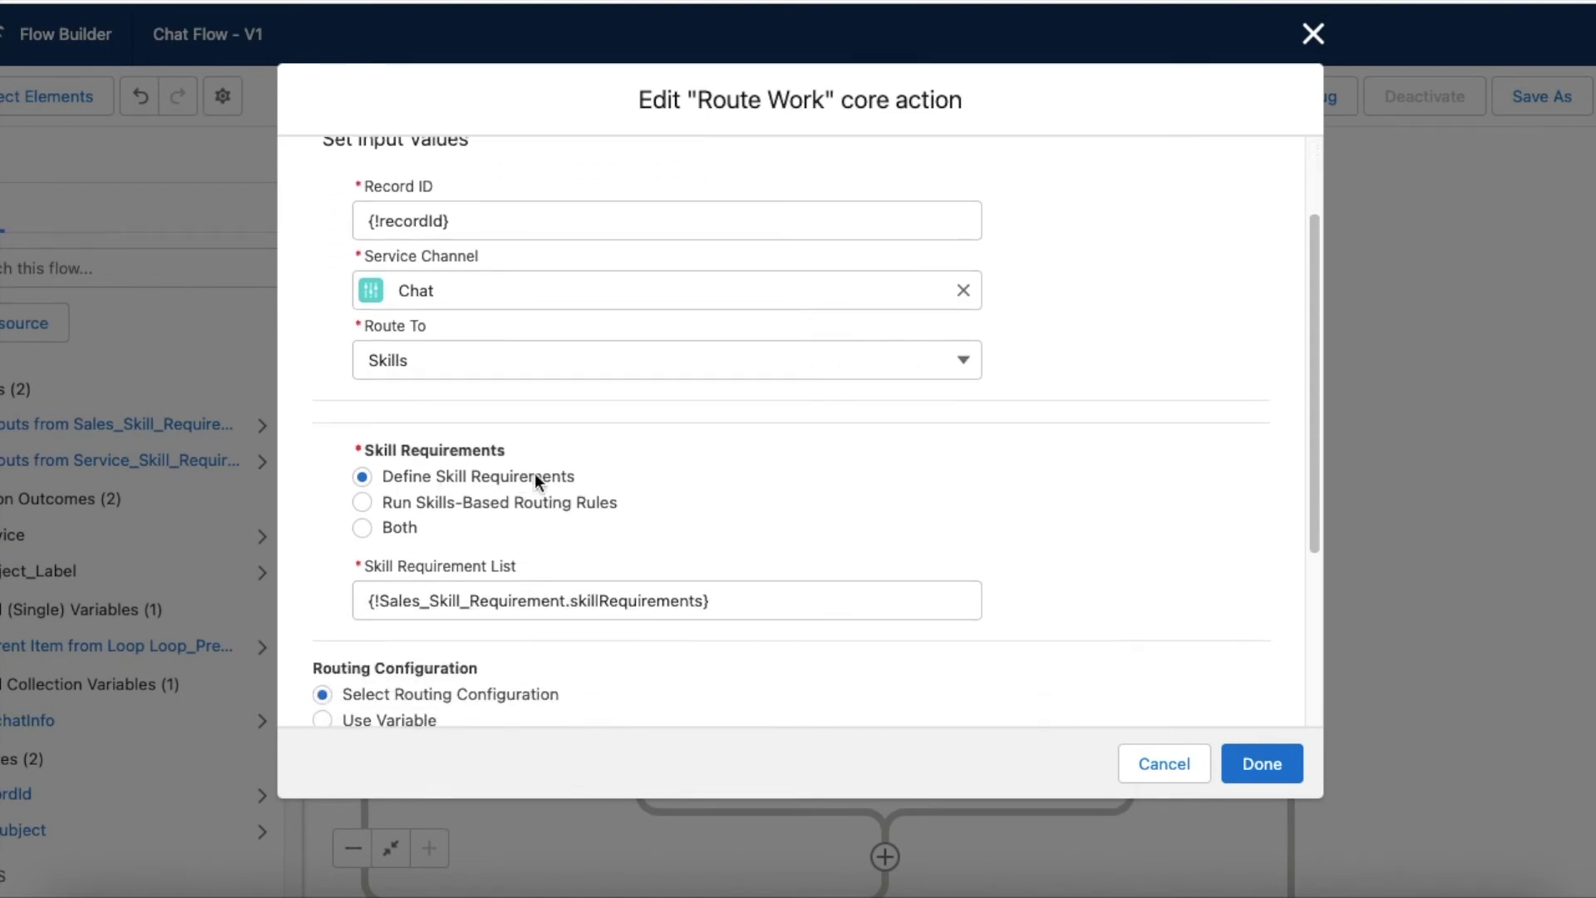
scroll(542, 483, "down", 5)
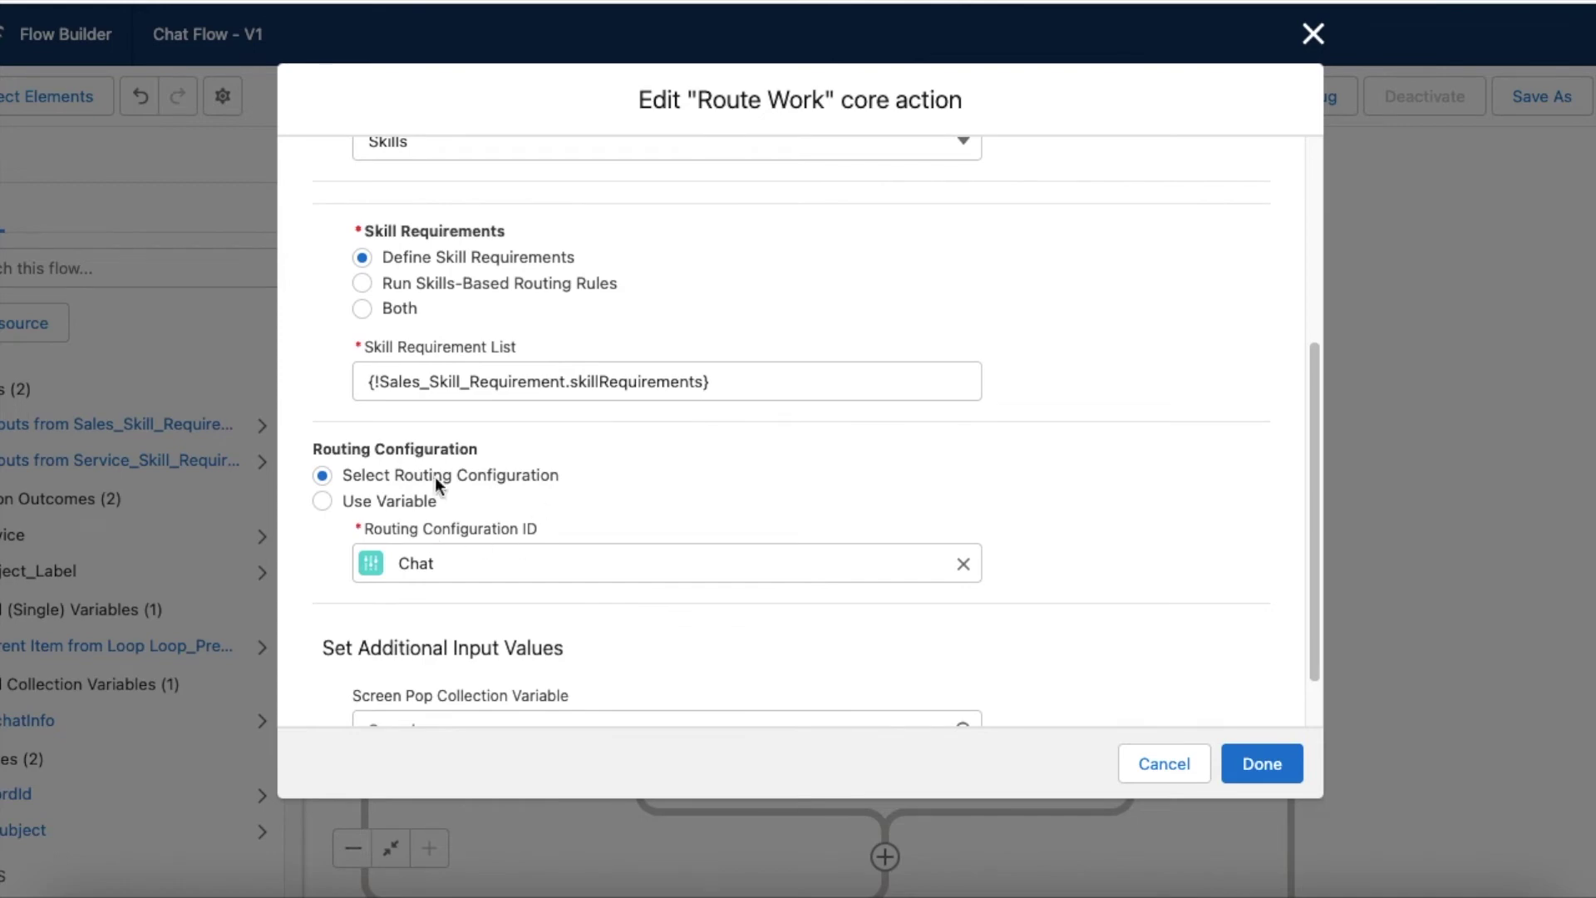
scroll(640, 498, "up", 7)
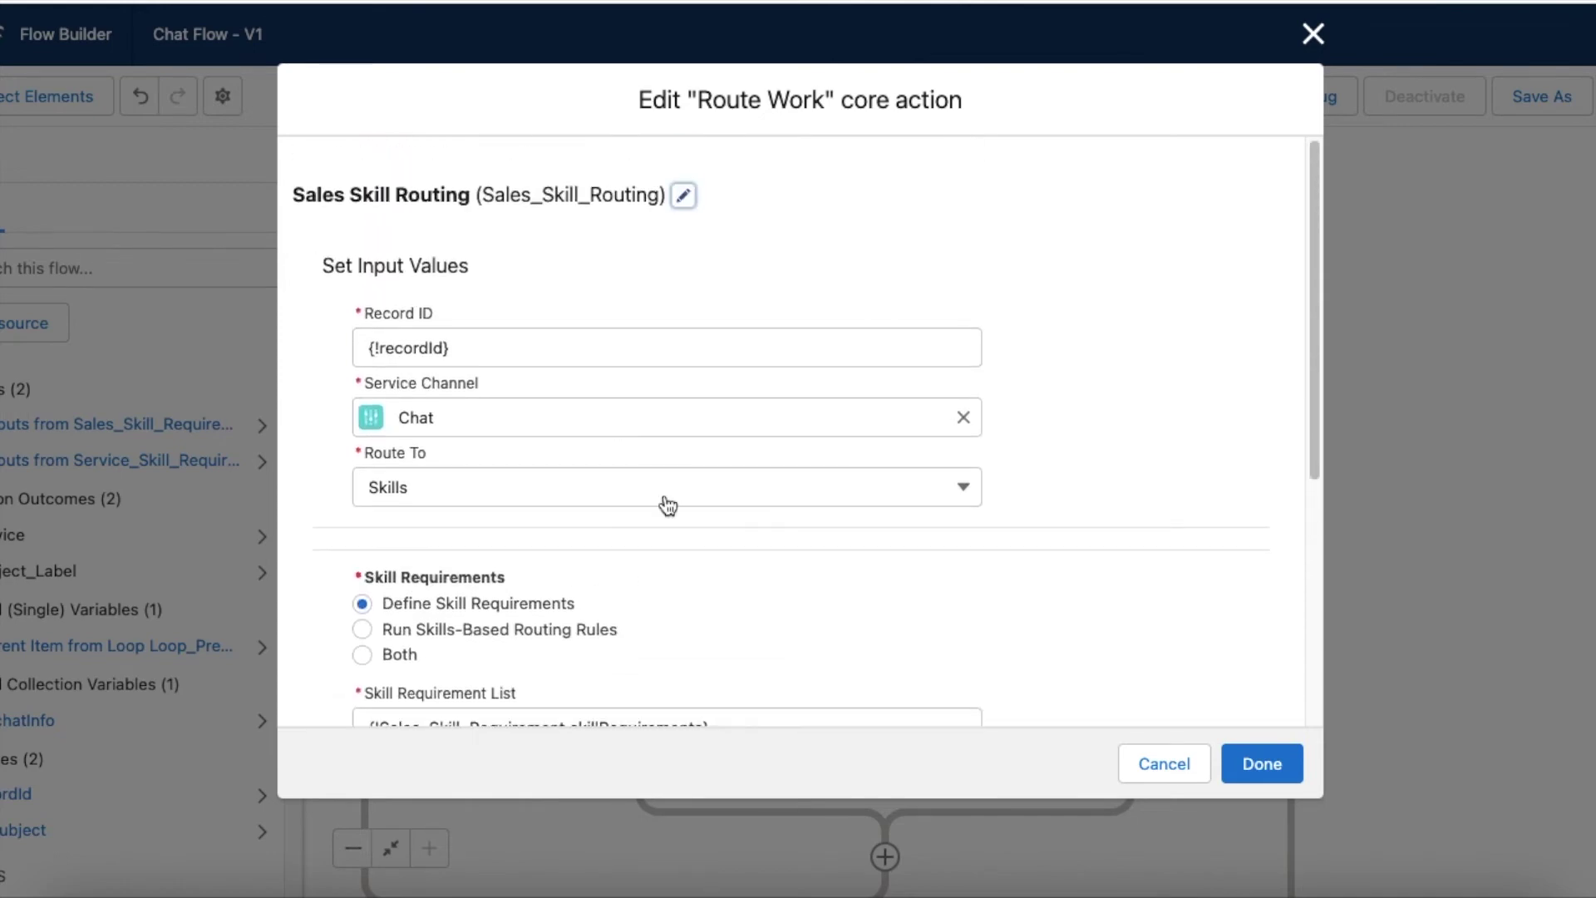
left_click(1289, 763)
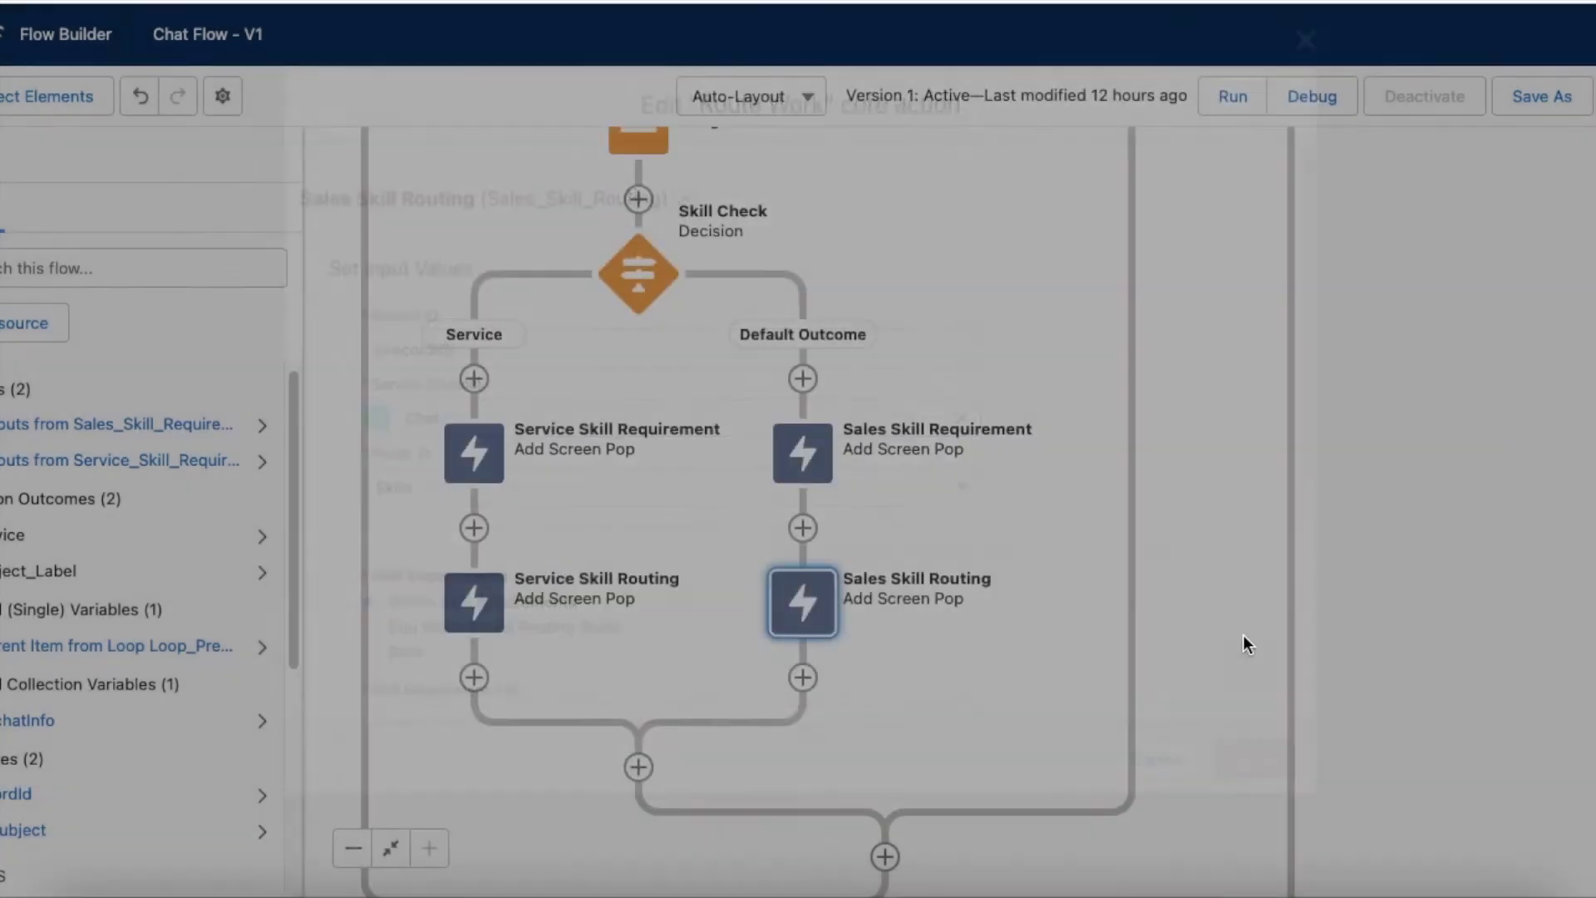
Step: Pan the Chat Flow canvas to review Loop Pre Chat, Check Subject and the Service/Sales branches
left_click_drag(1530, 338, 1503, 635)
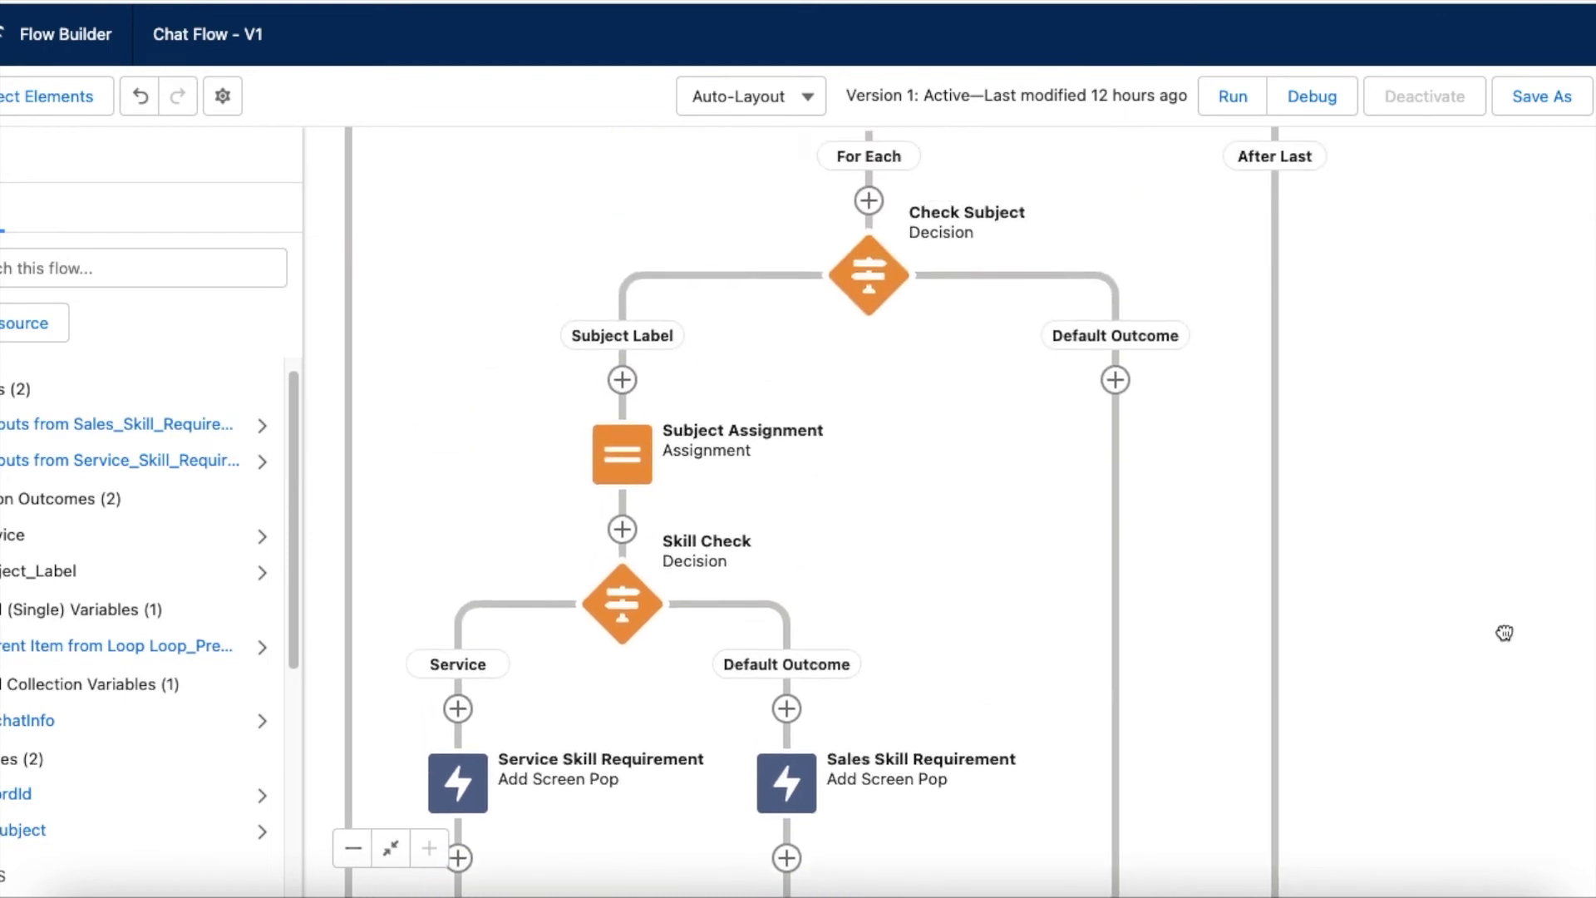
left_click_drag(1486, 381, 1483, 525)
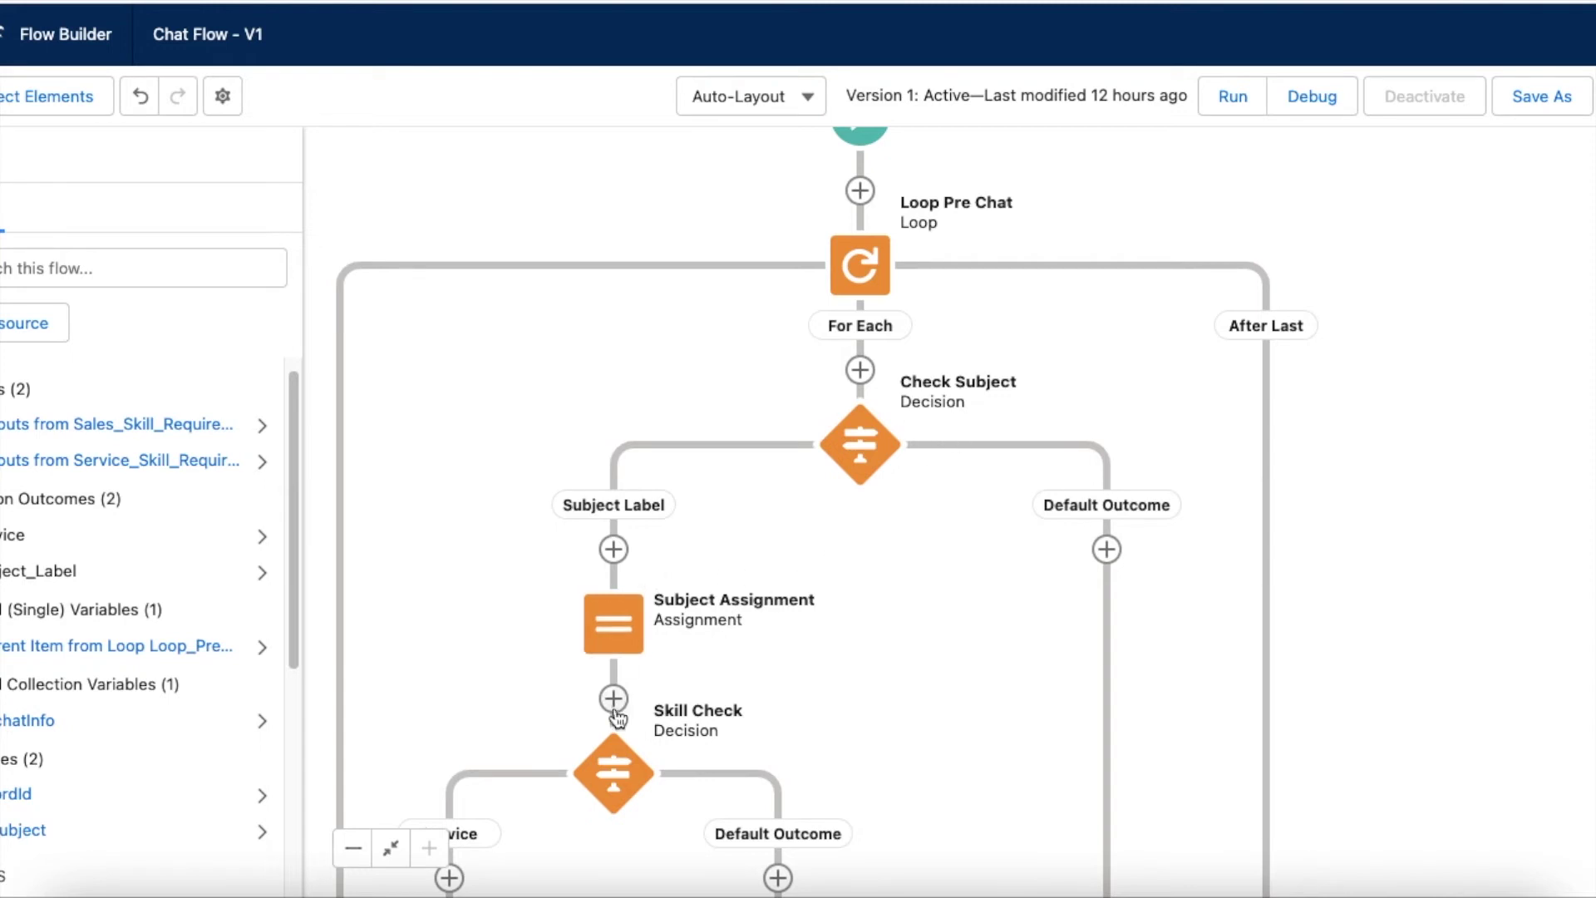
left_click_drag(904, 734, 936, 428)
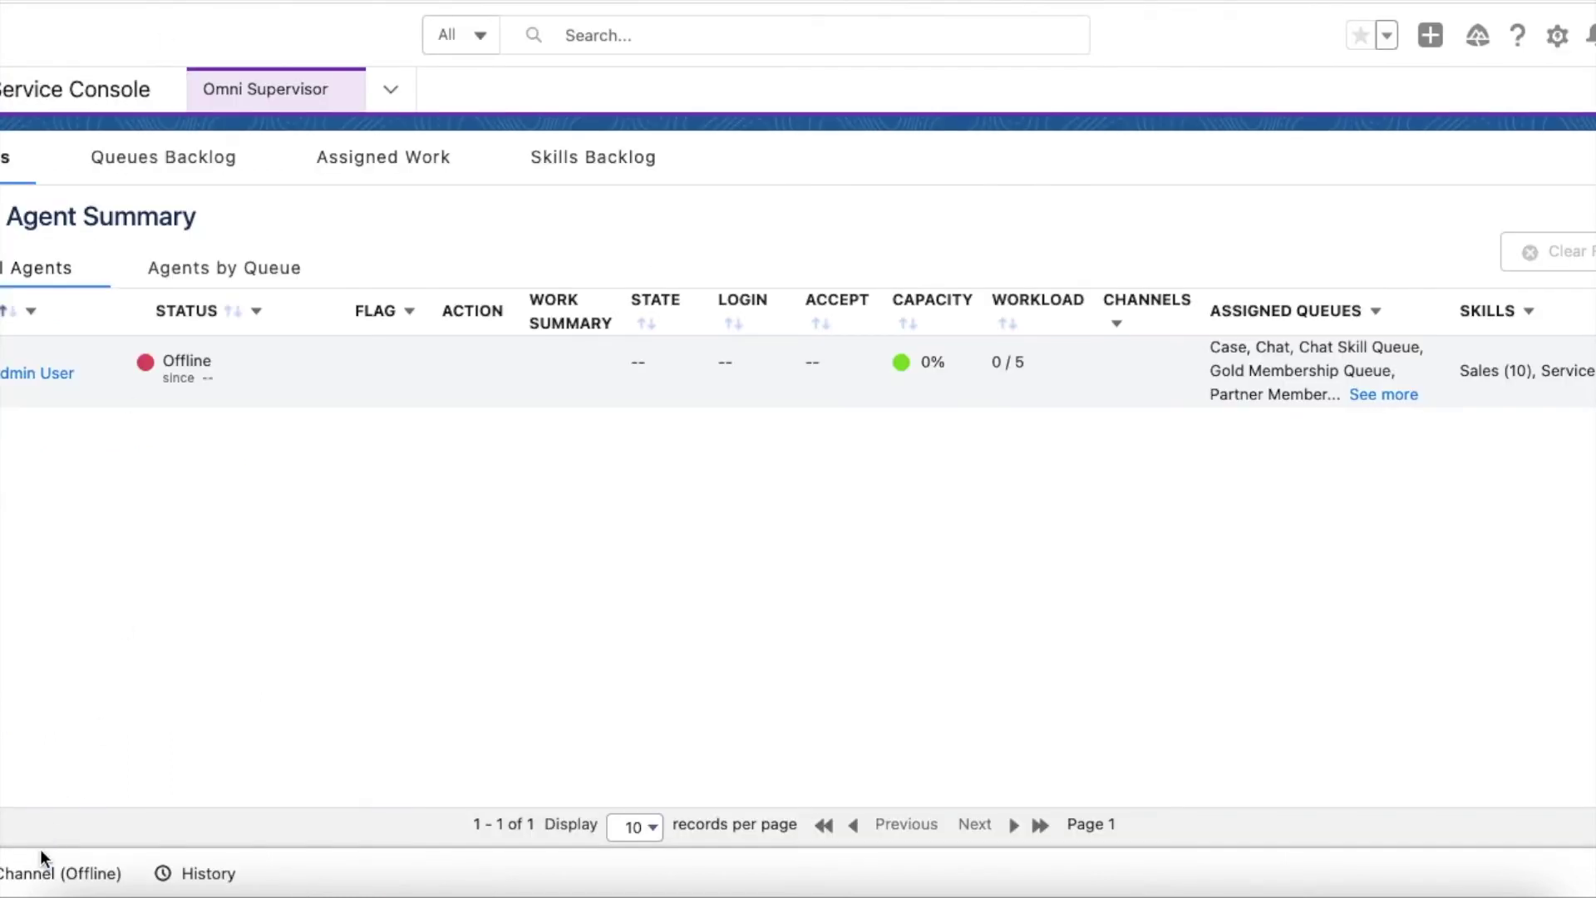
Step: Set the agent's Omni-Channel presence status to Available - Chat
left_click(46, 865)
left_click(325, 335)
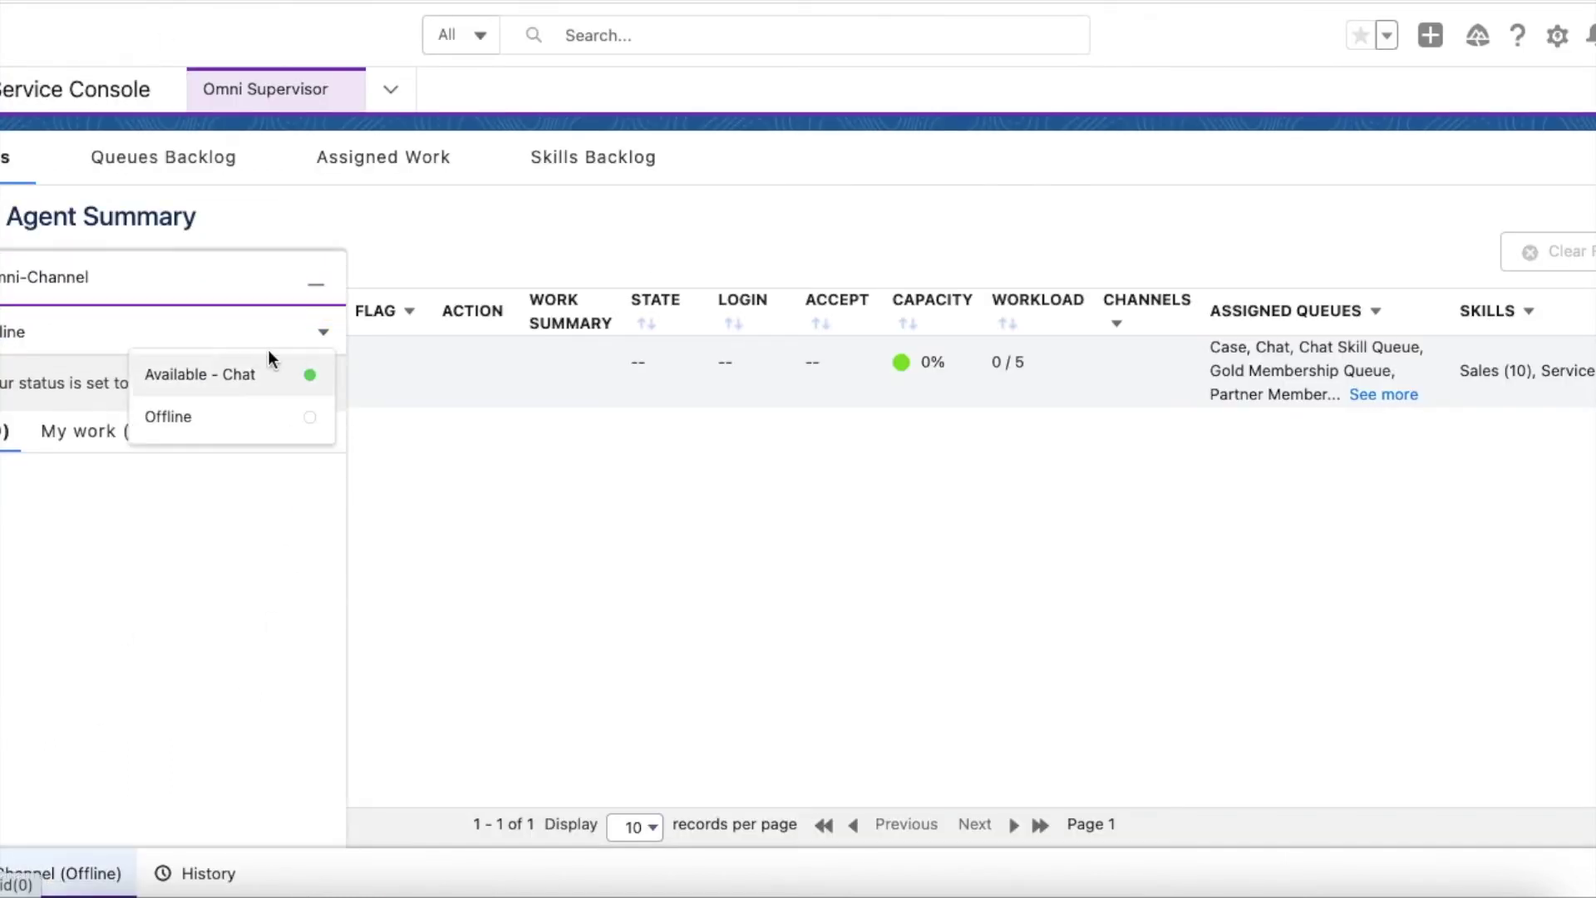
left_click(227, 373)
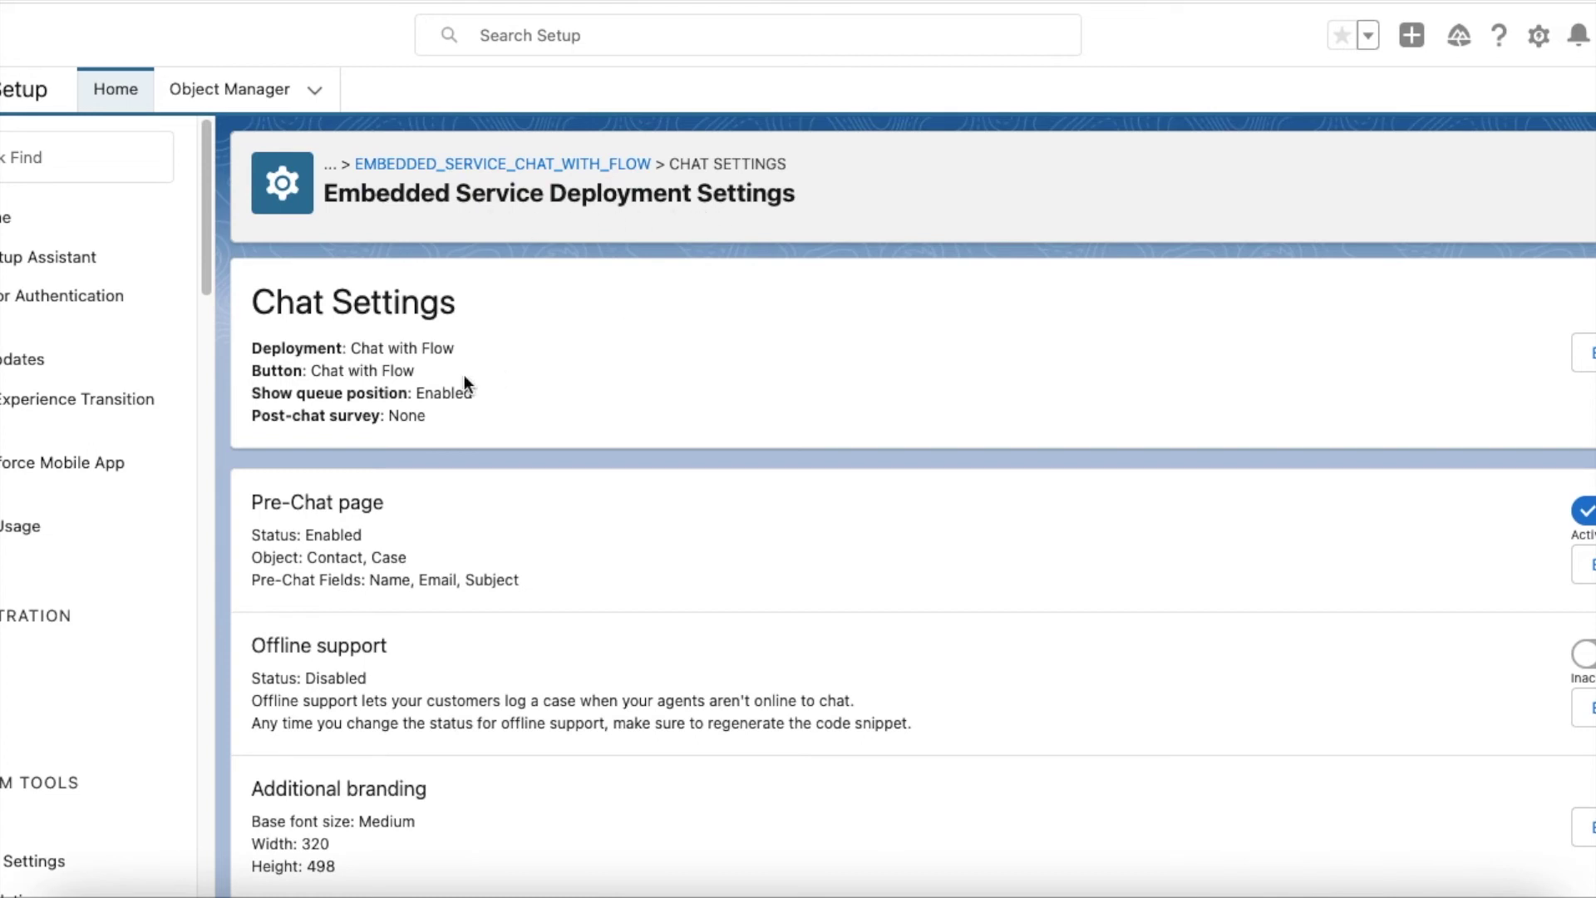
Step: Preview the chat Visualforce page and fill First Name and Last Name with Test
left_click_drag(305, 368, 434, 381)
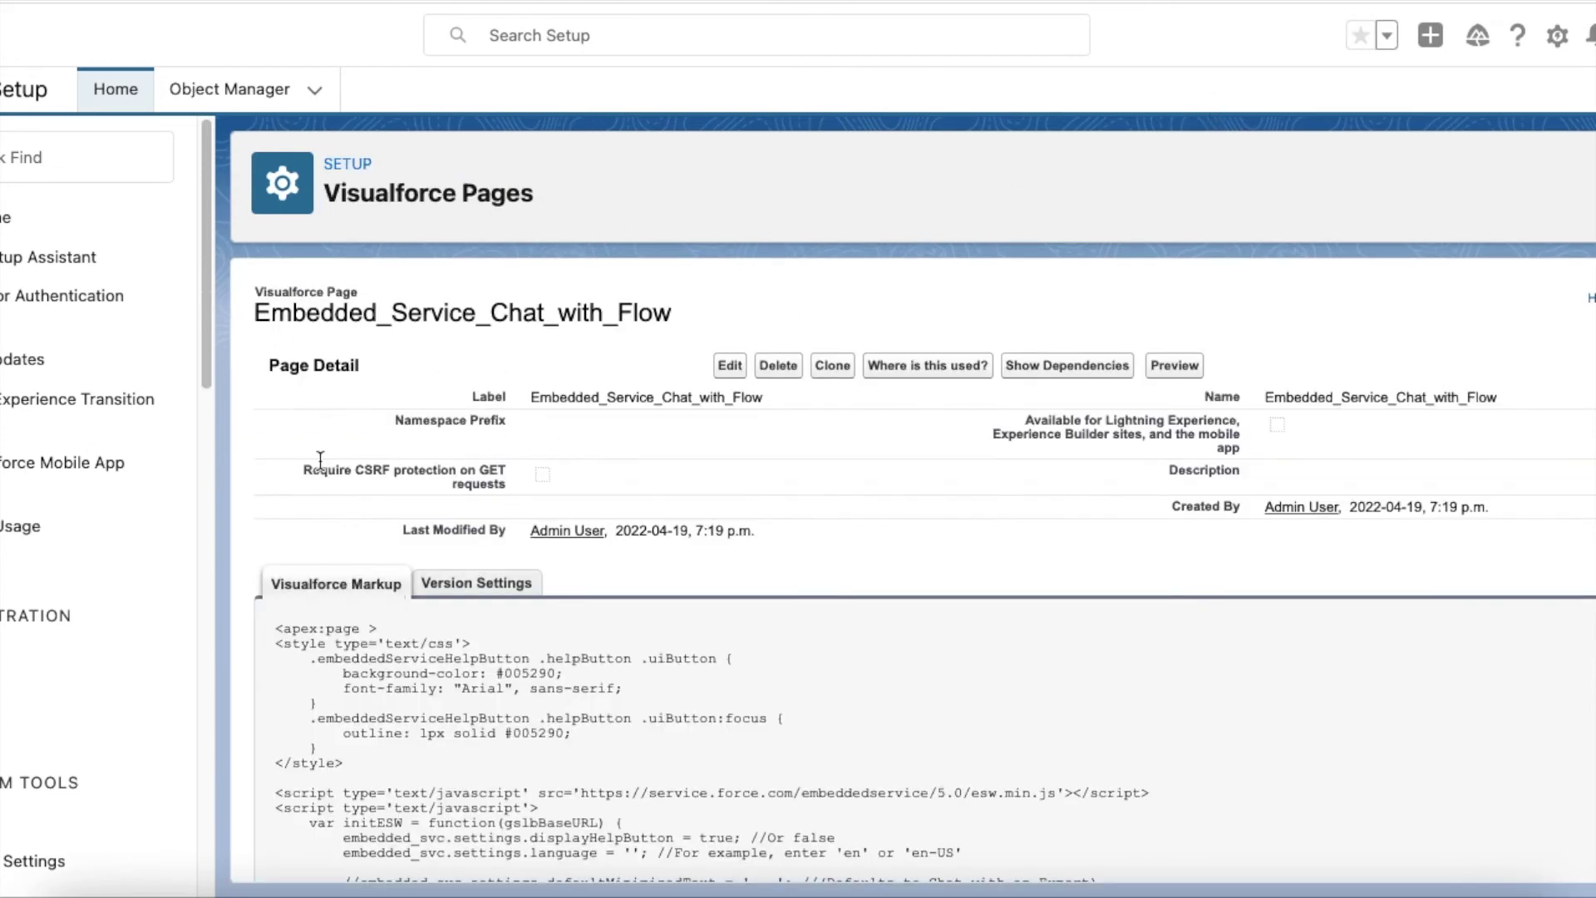
left_click(1184, 367)
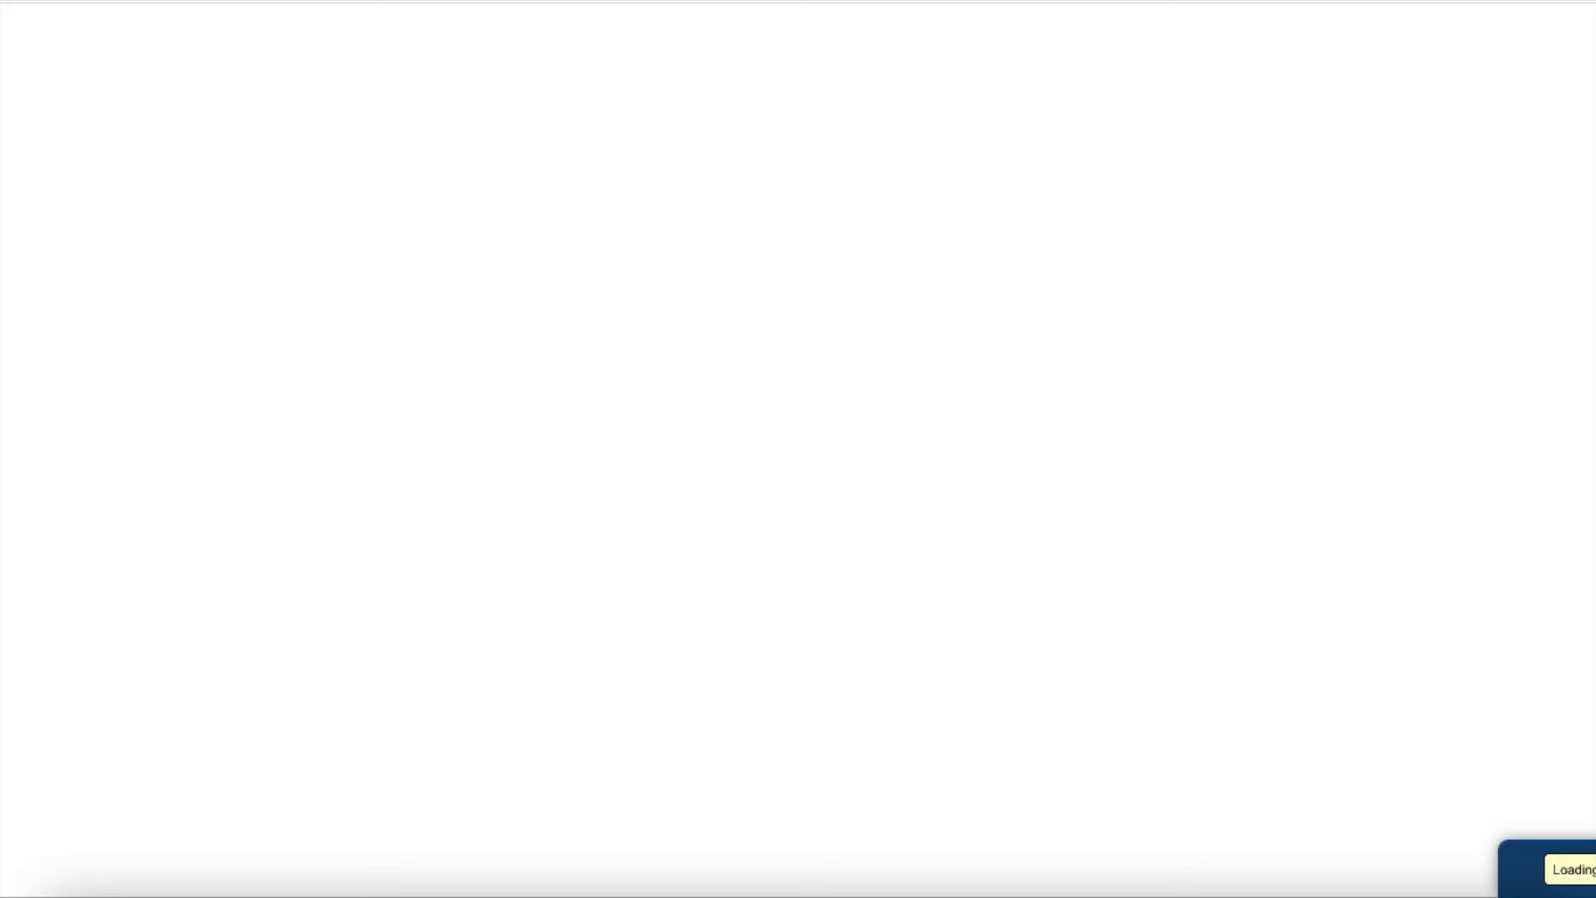
left_click(1386, 410)
left_click(1394, 472)
left_click(1560, 413)
left_click(1561, 469)
Step: Fill in the contact's e-mail, set Subject to Service, and start the chat
left_click(1379, 496)
left_click(1485, 559)
left_click(1408, 592)
left_click(1448, 633)
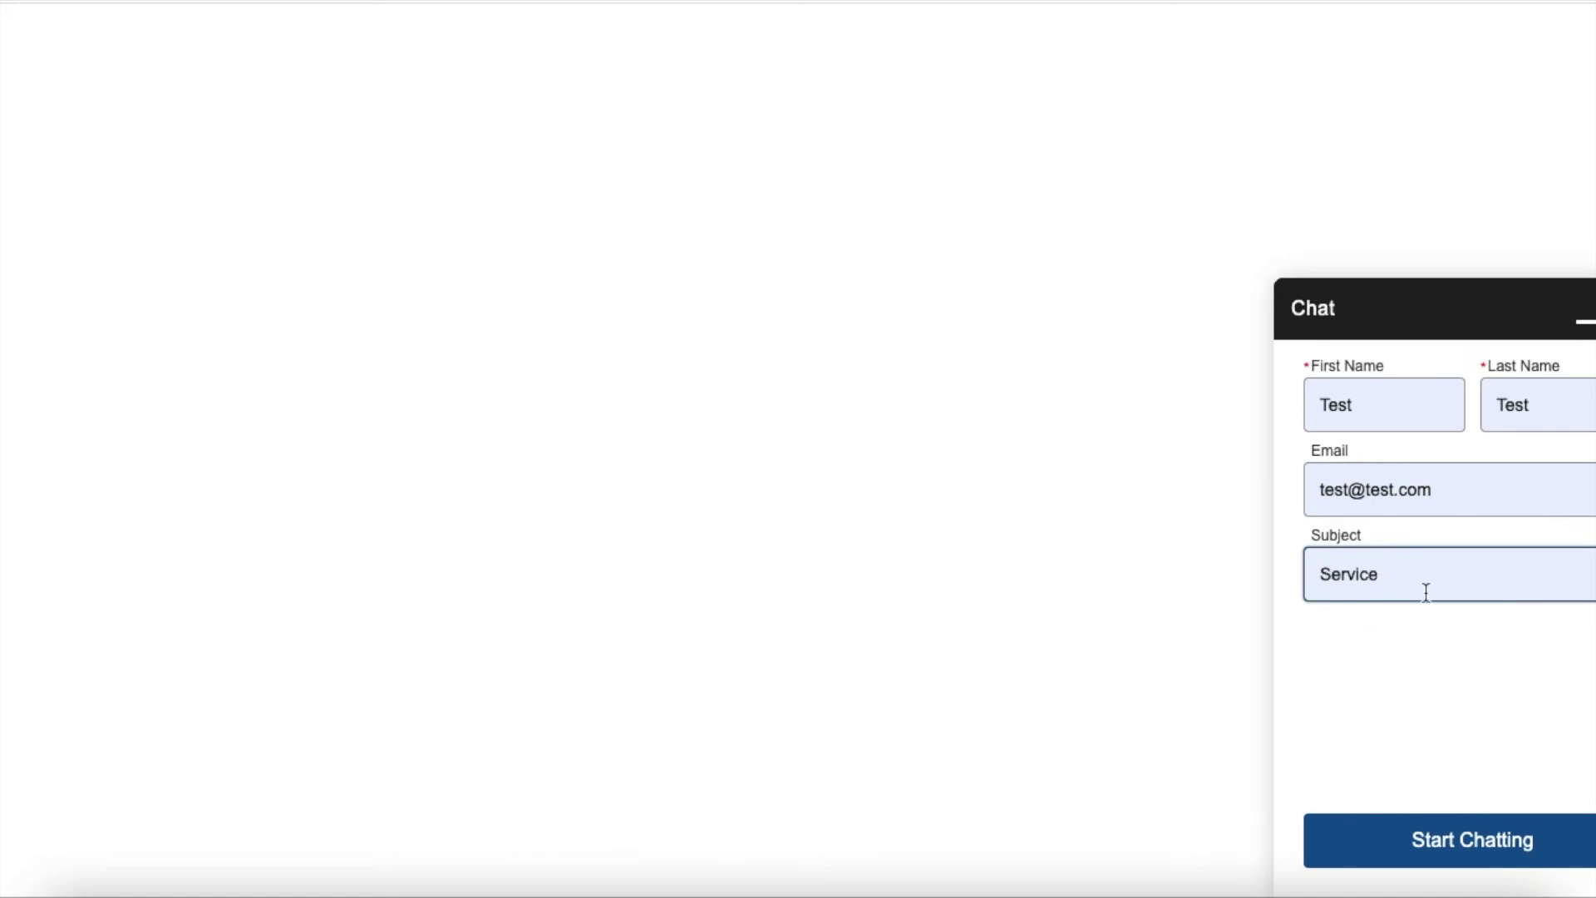
left_click(1480, 840)
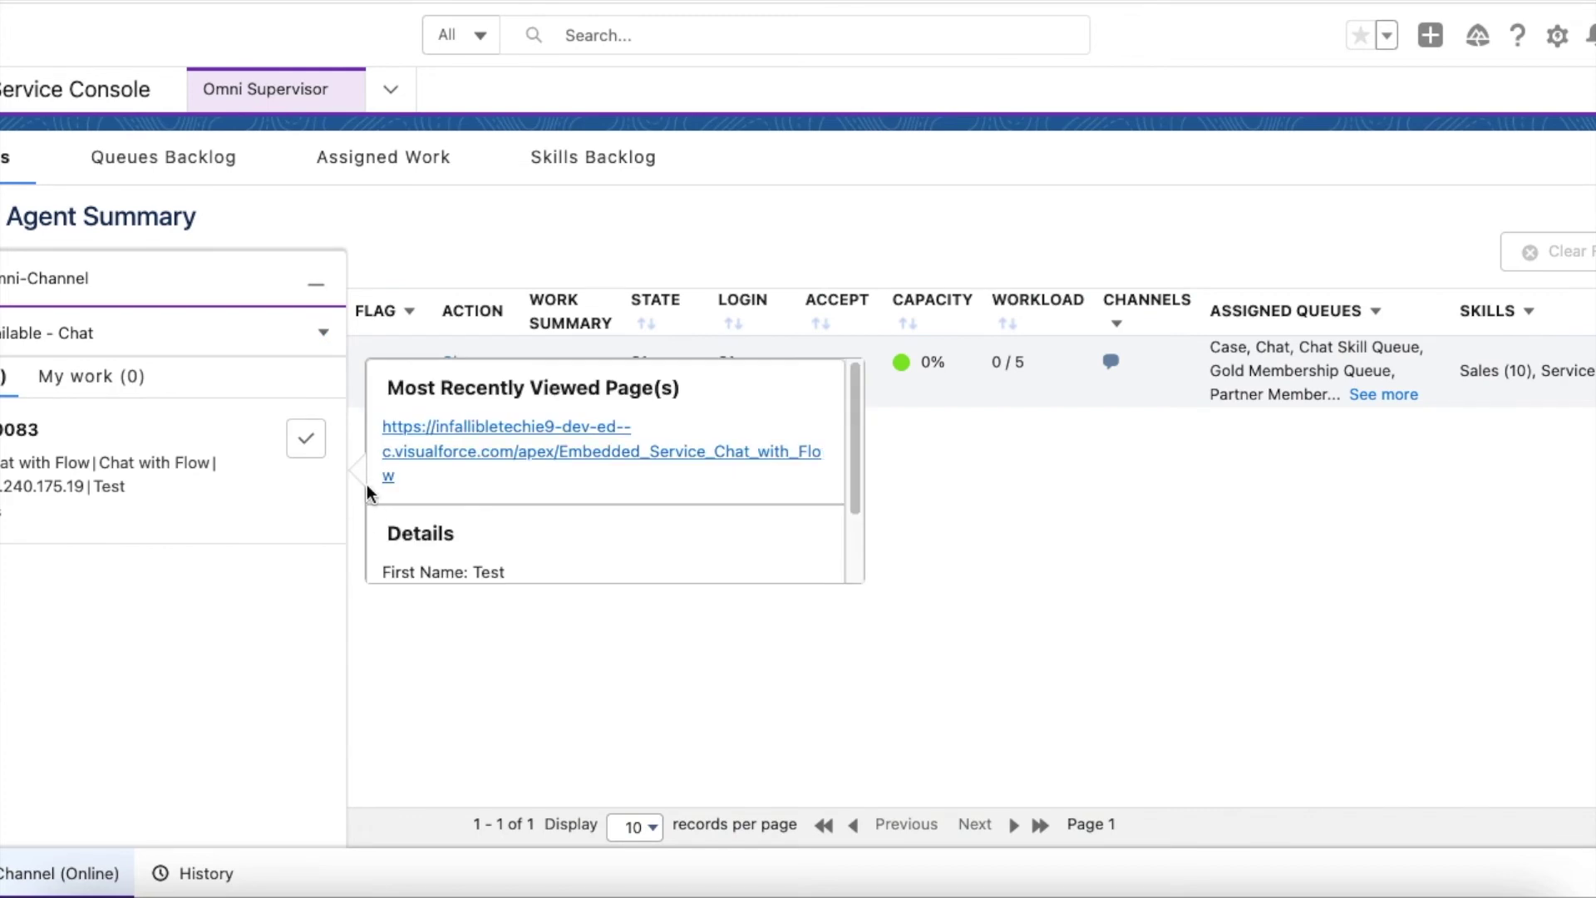
Step: Accept the incoming chat and check that 00000083 shows Service (10) in Omni Supervisor
left_click(313, 437)
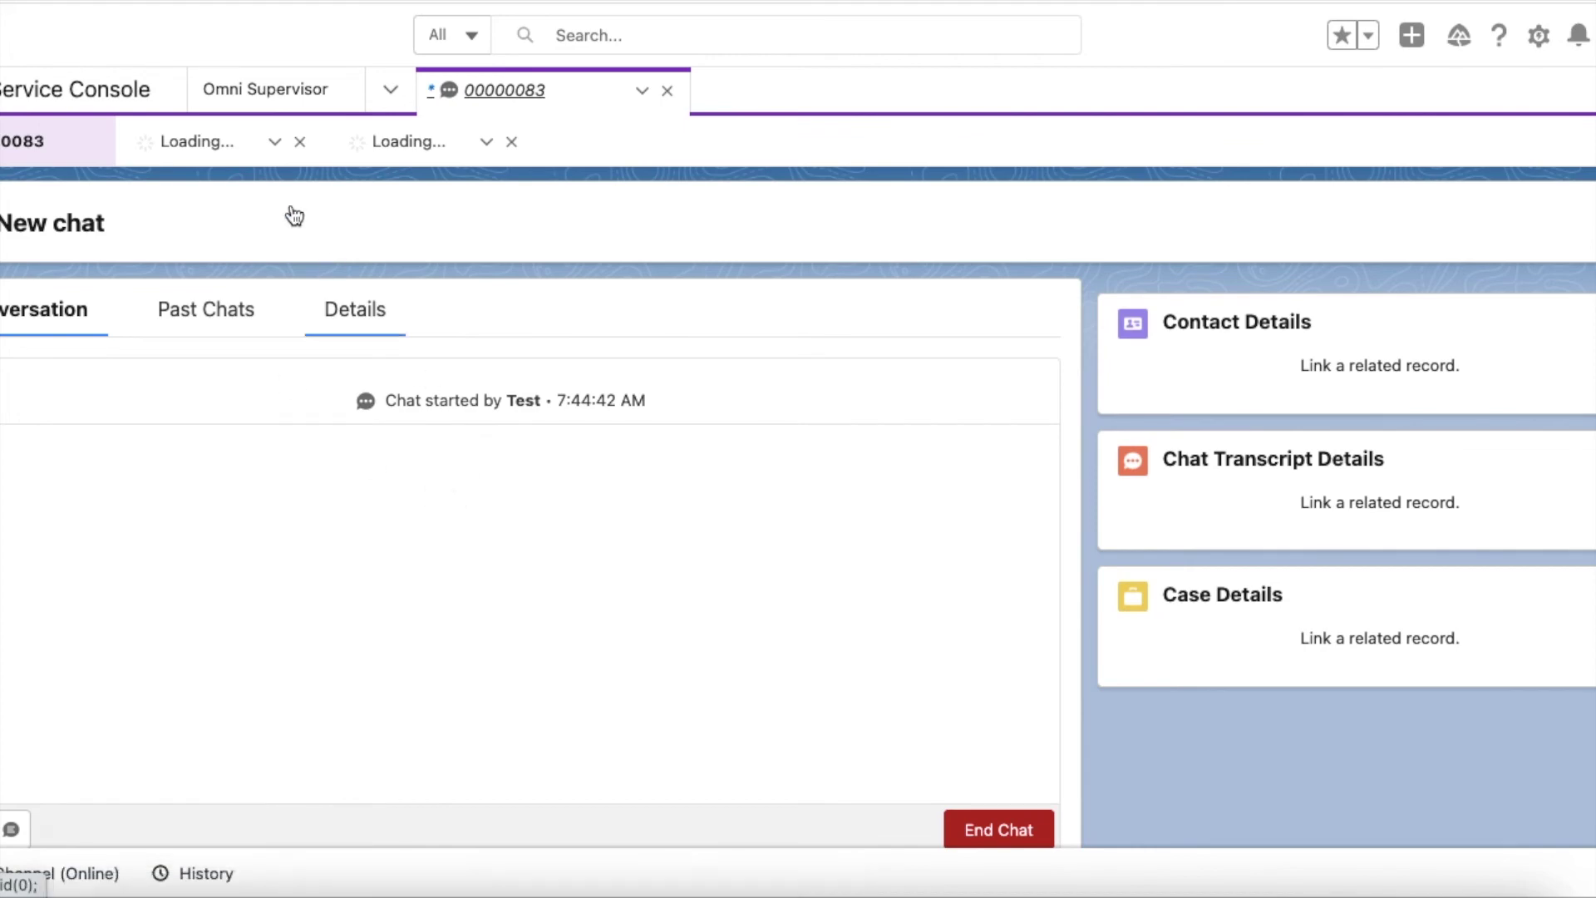
left_click(261, 101)
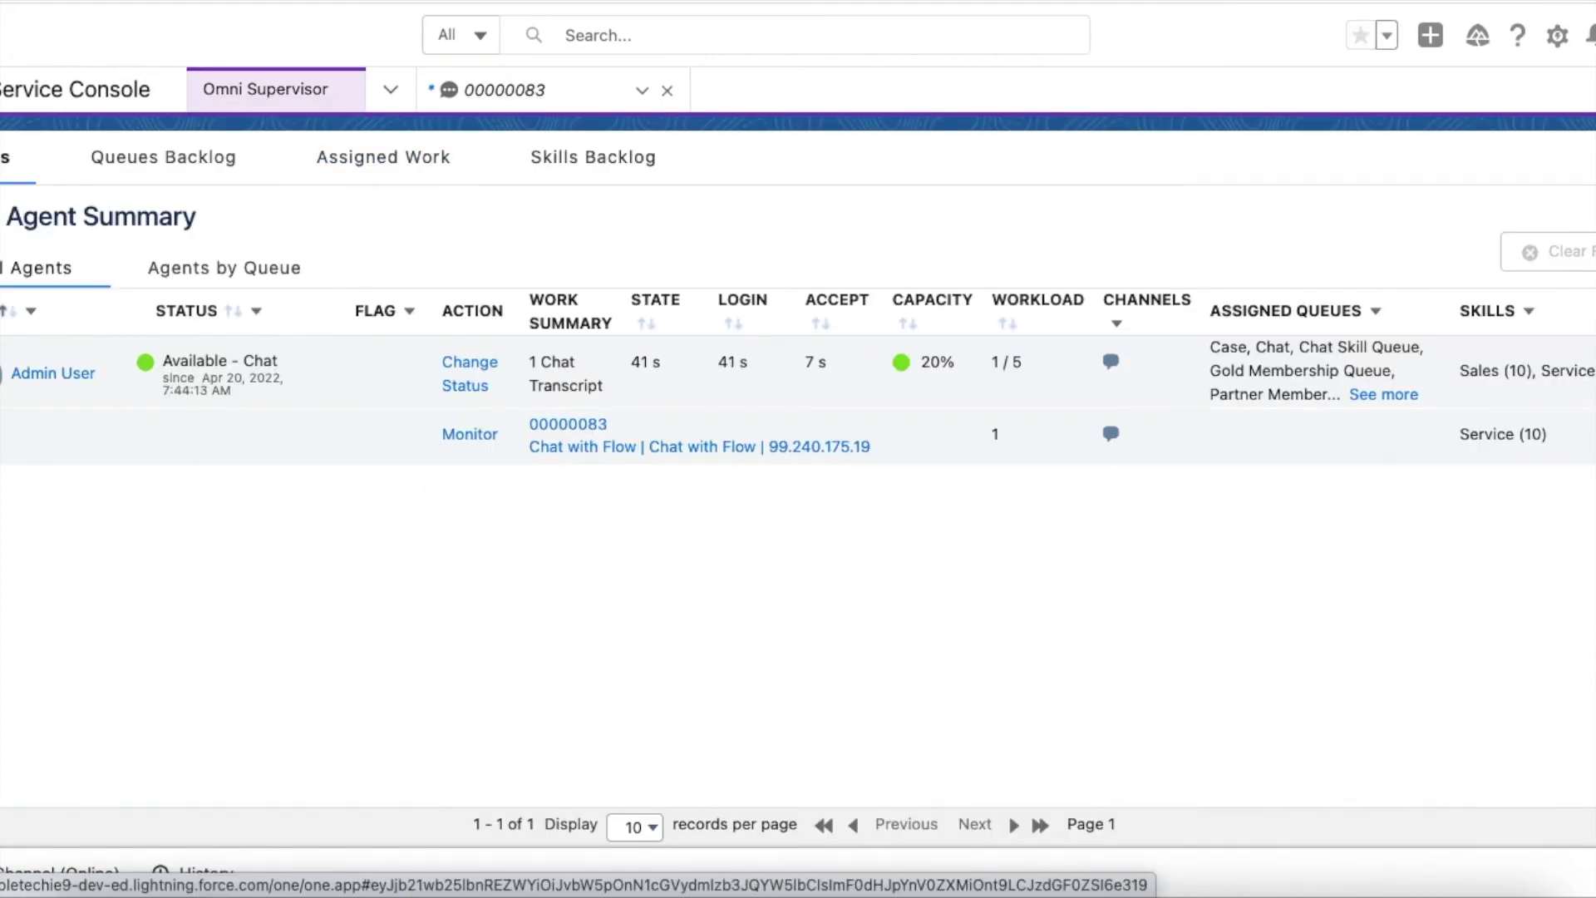
left_click_drag(1561, 438, 1468, 436)
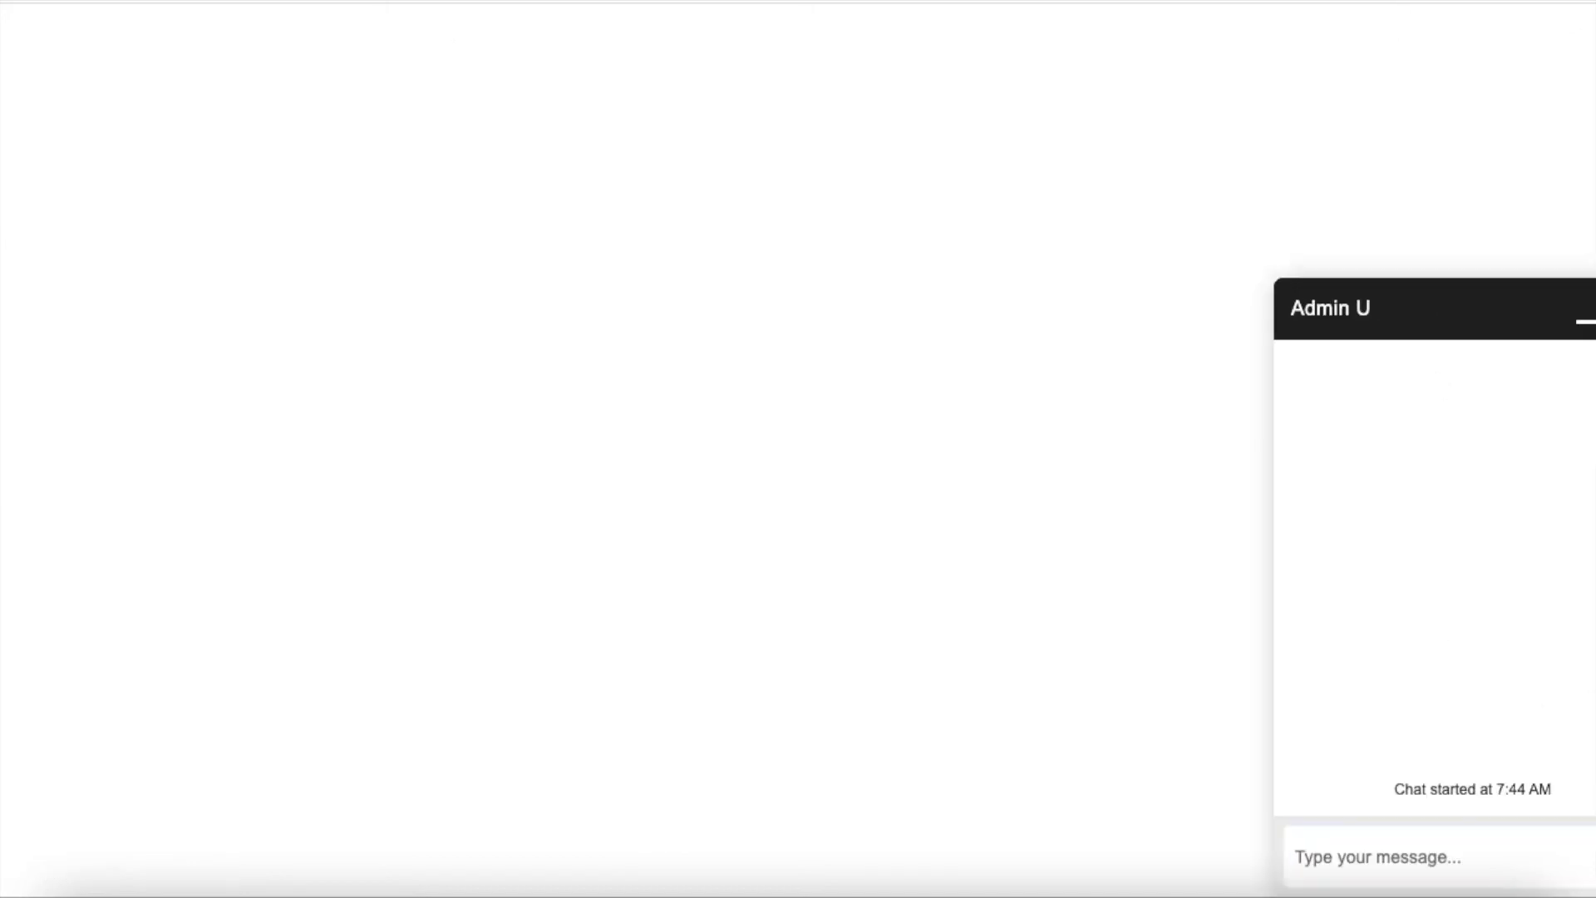
Step: End and close the first chat, then open a new pre-chat form
left_click(1497, 775)
left_click(1487, 848)
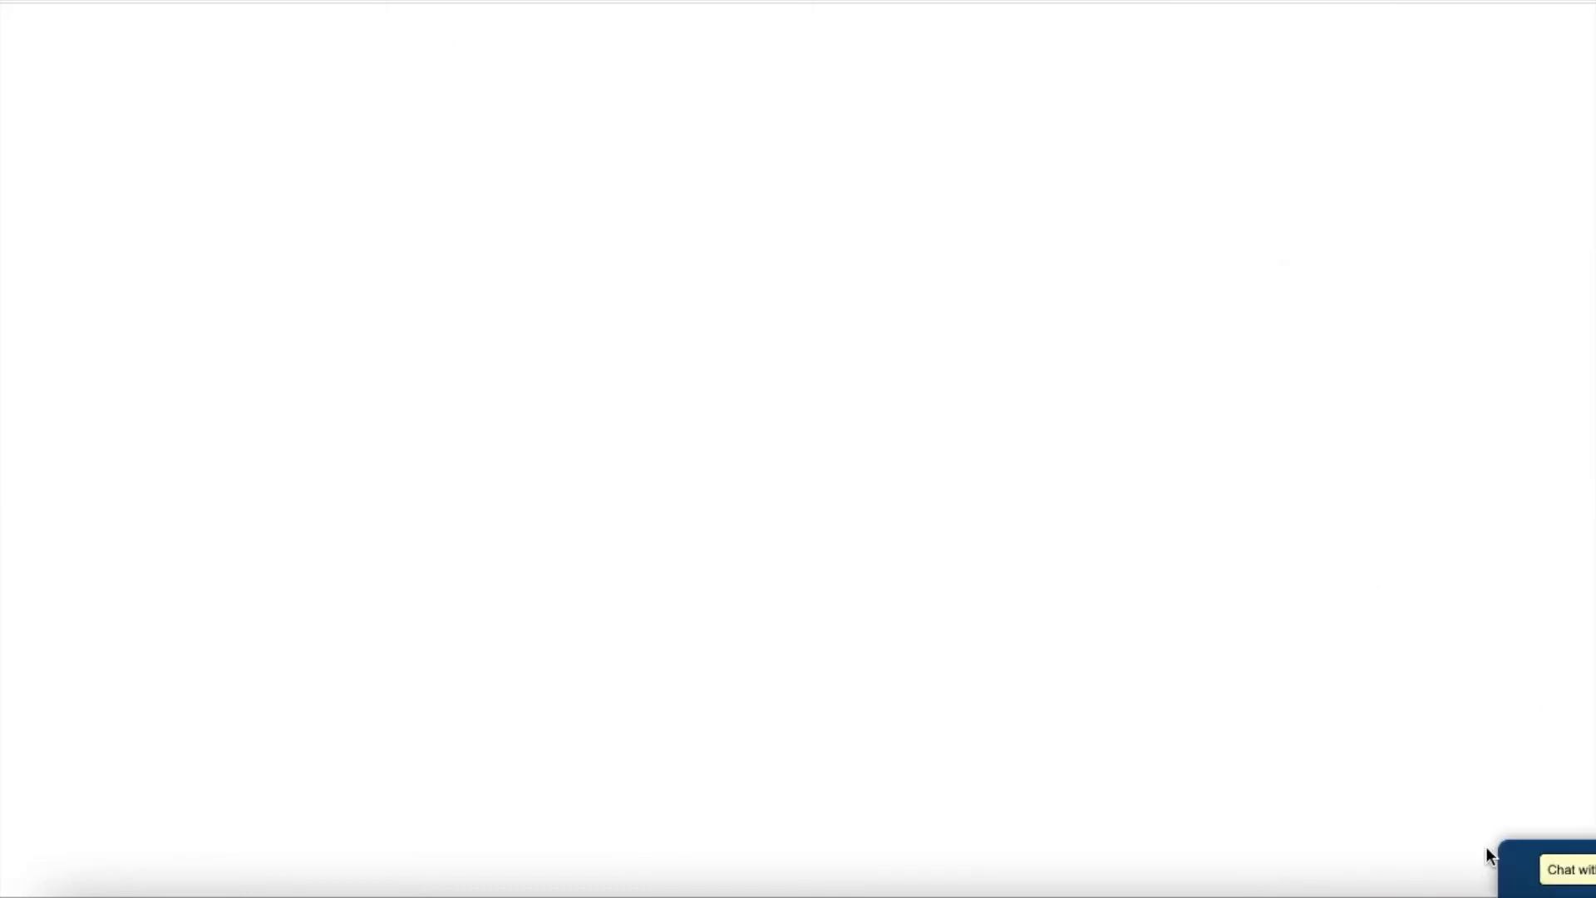
left_click(1512, 867)
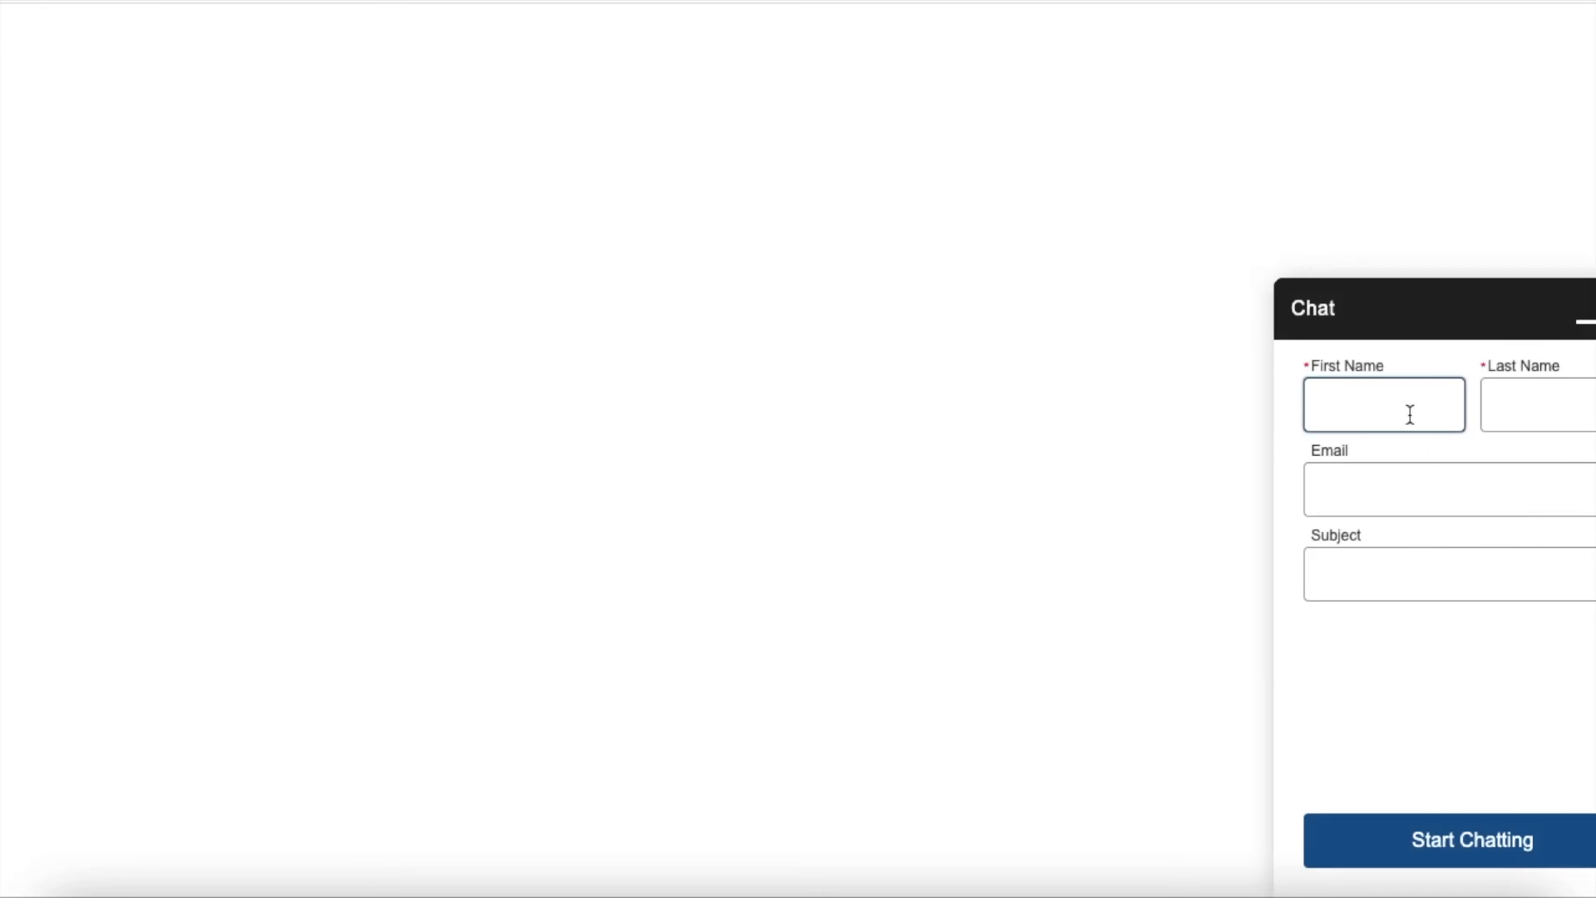
Step: Fill name Test Test and the contact's e-mail, enter Subject 'Test Subject', and start chatting
left_click(1410, 414)
left_click(1409, 464)
left_click(1543, 415)
left_click(1561, 469)
left_click(1499, 489)
left_click(1483, 542)
left_click(1395, 565)
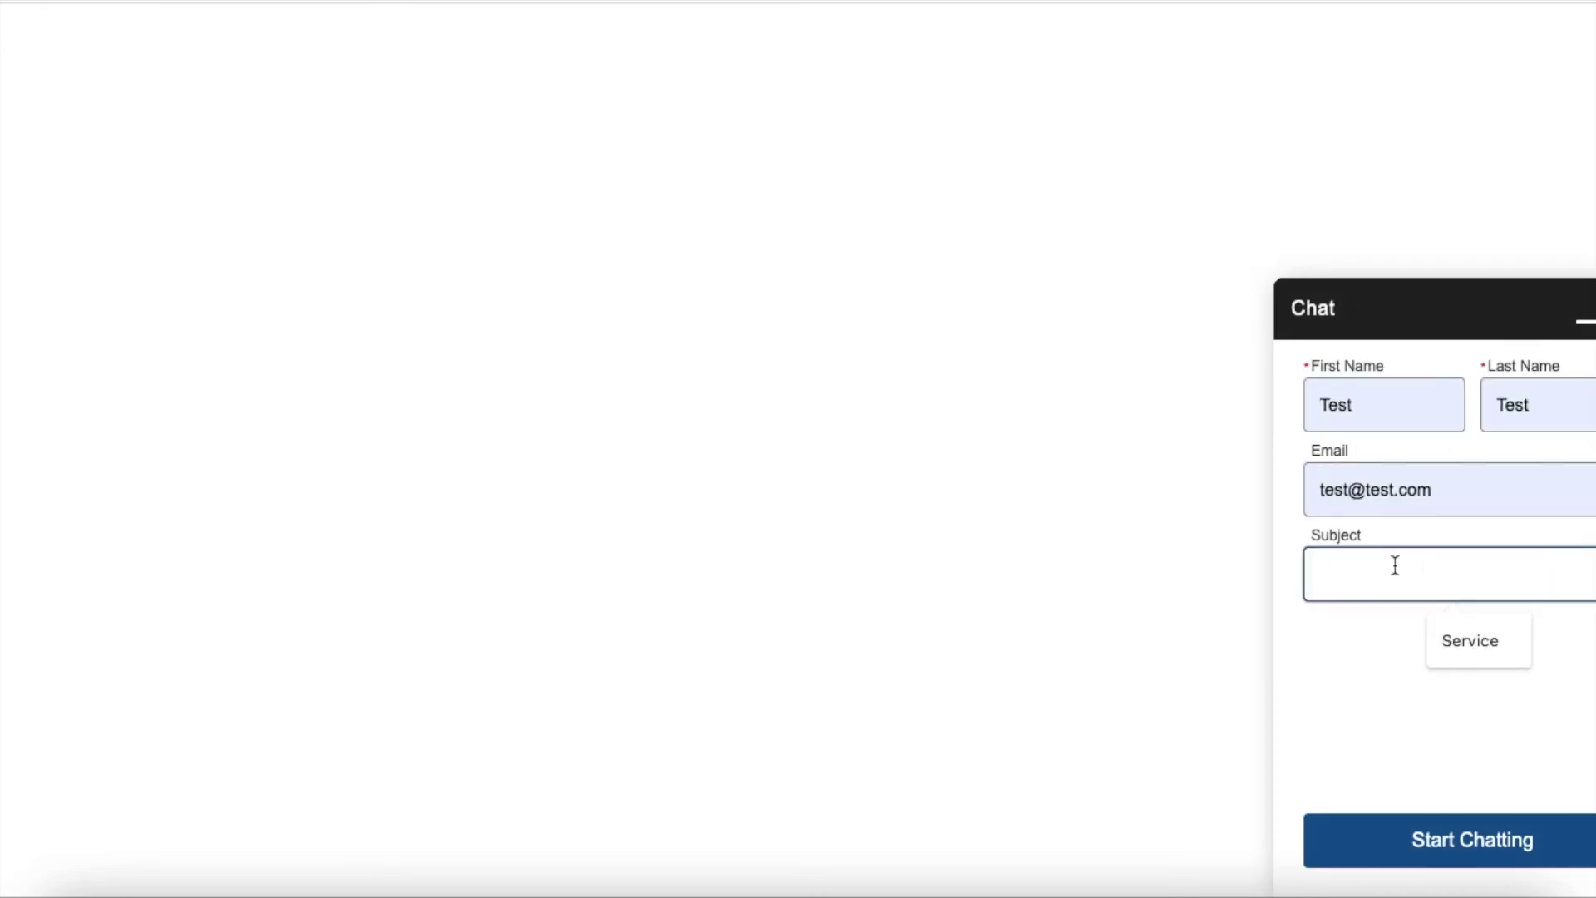
type("Test Subject")
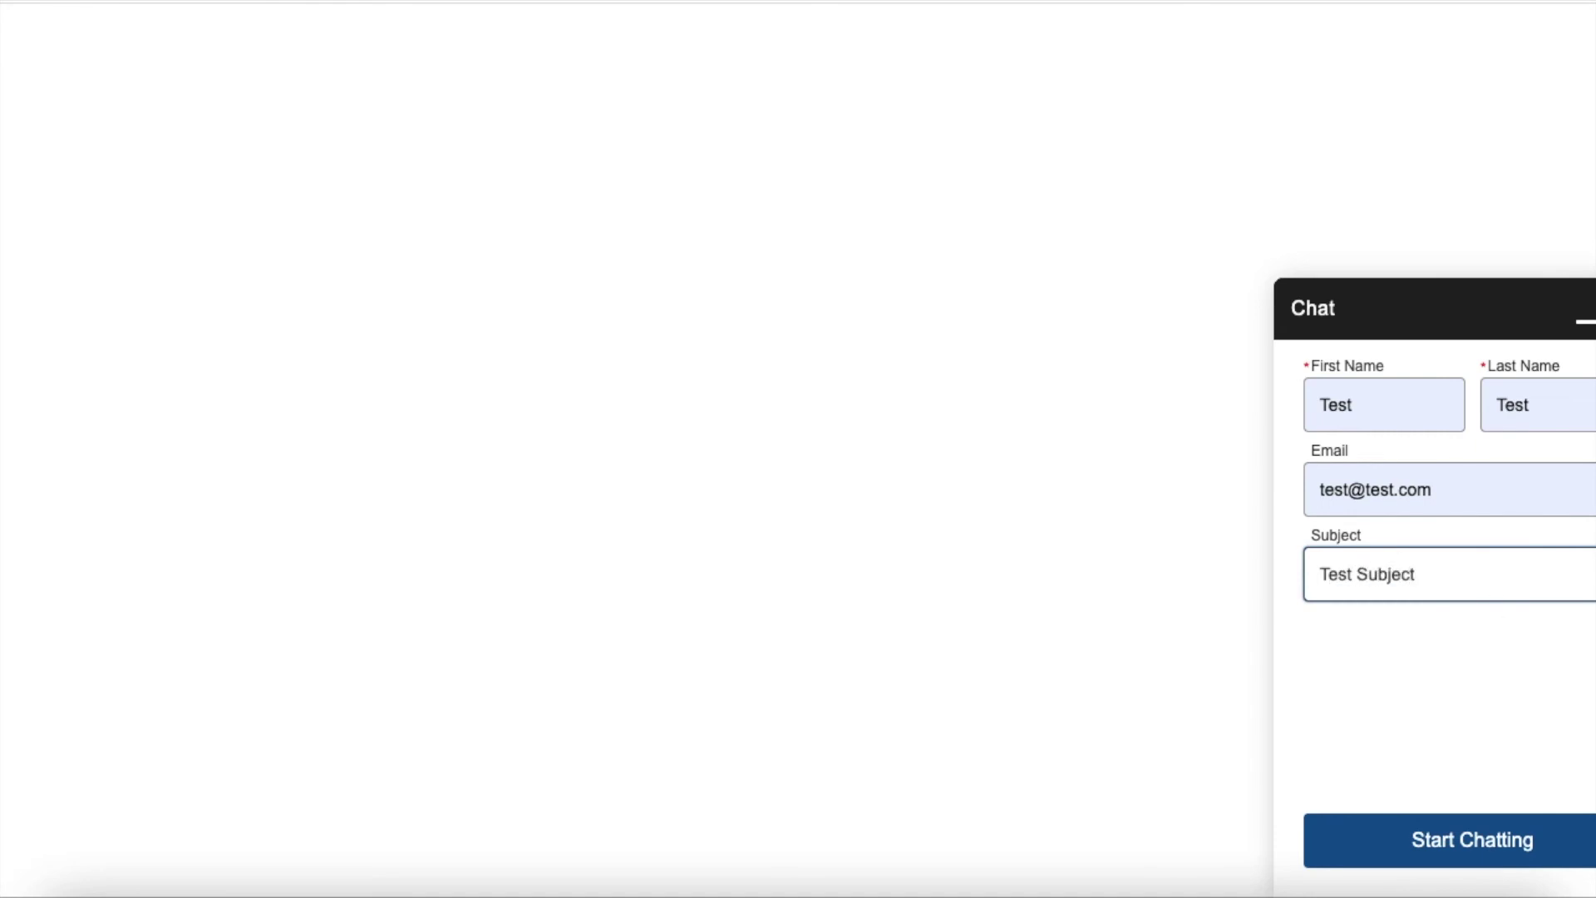
left_click(1493, 841)
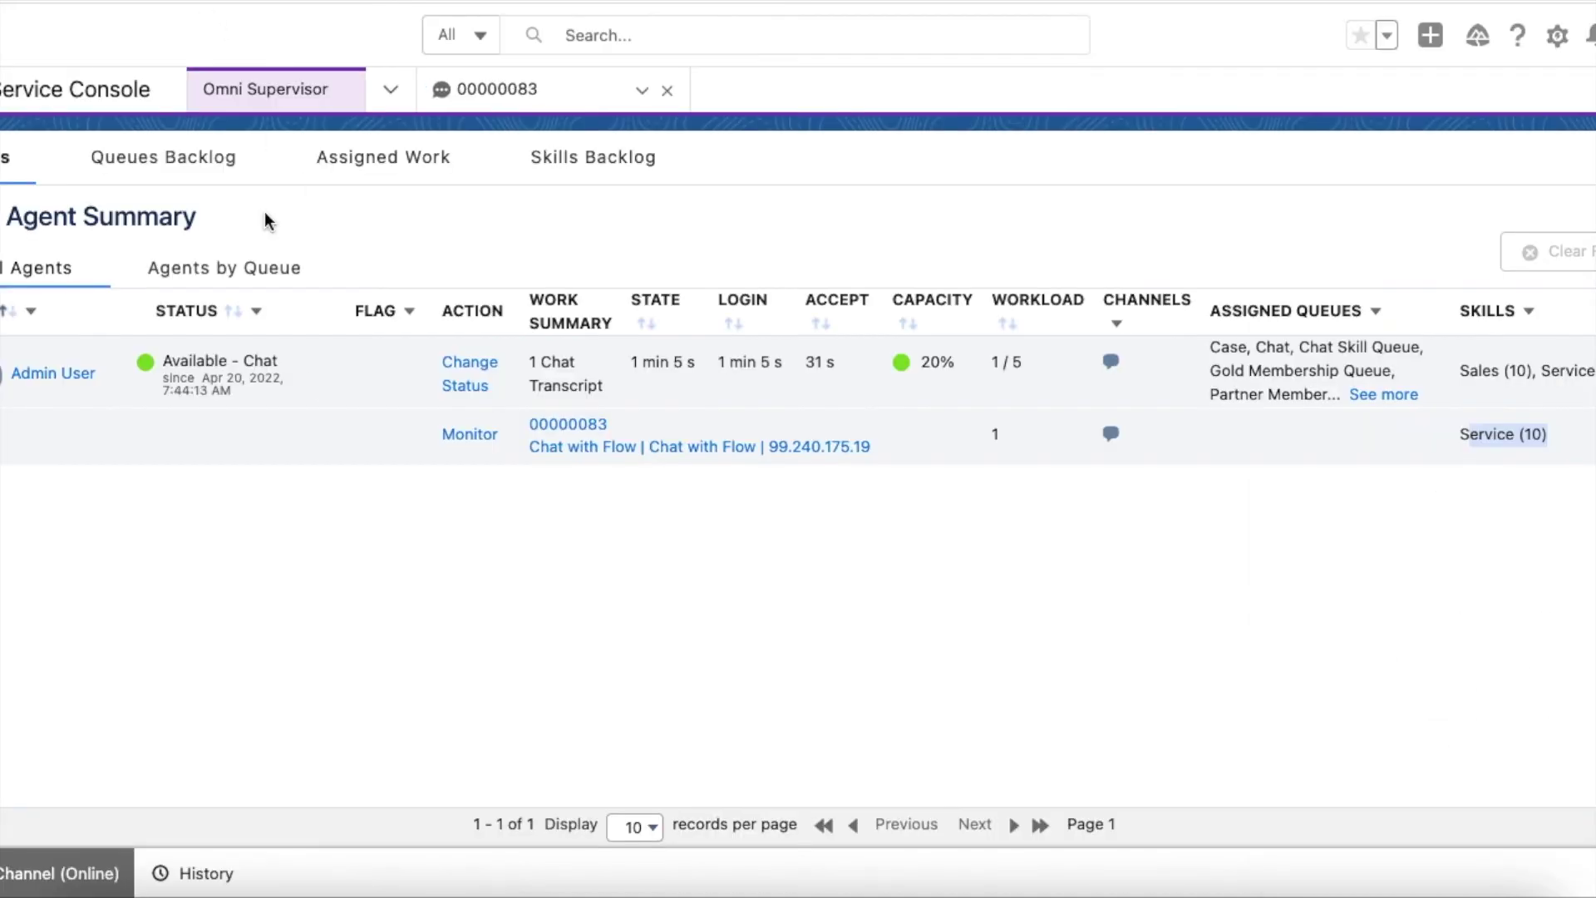
Step: Accept chat 00000084 and compare skills: 00000083 Service (10), 00000084 Sales (10)
left_click(83, 872)
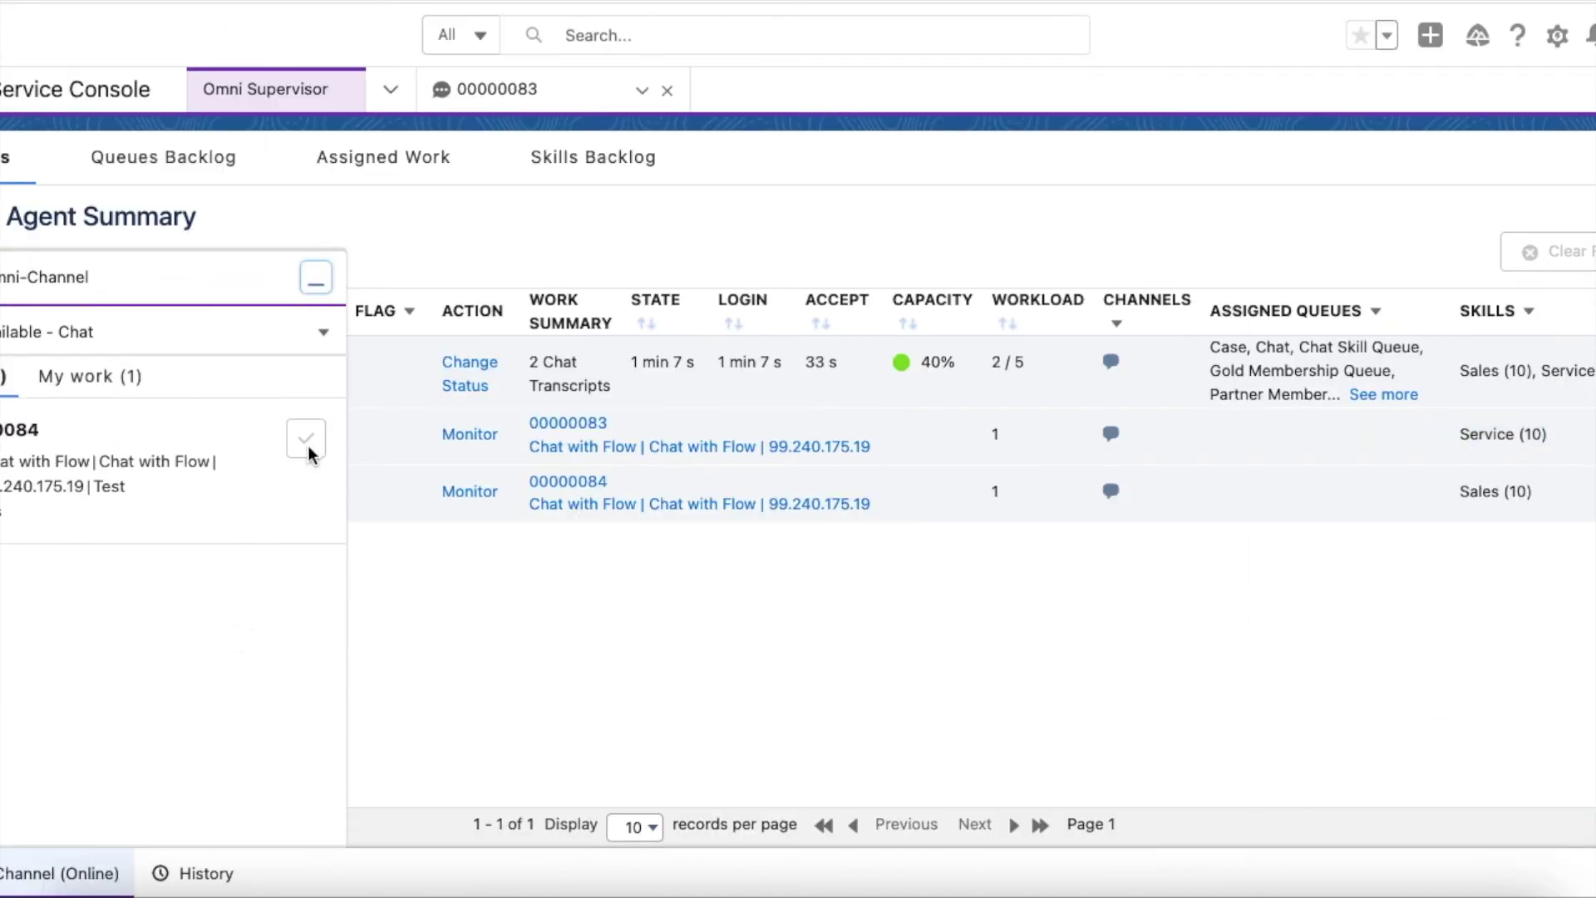
left_click(308, 446)
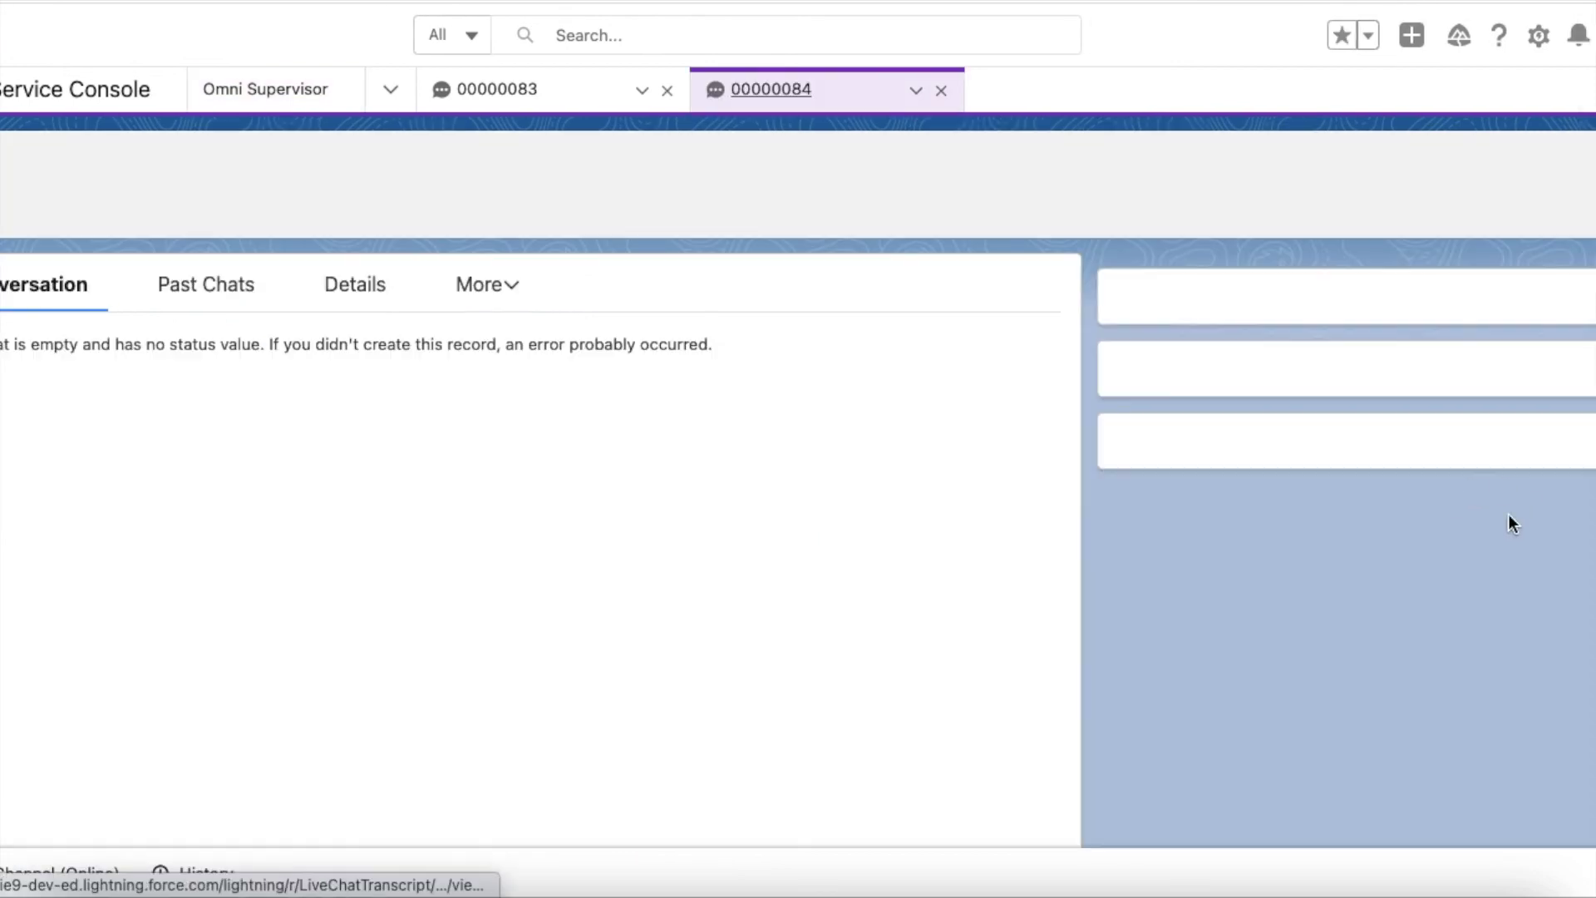
left_click(247, 96)
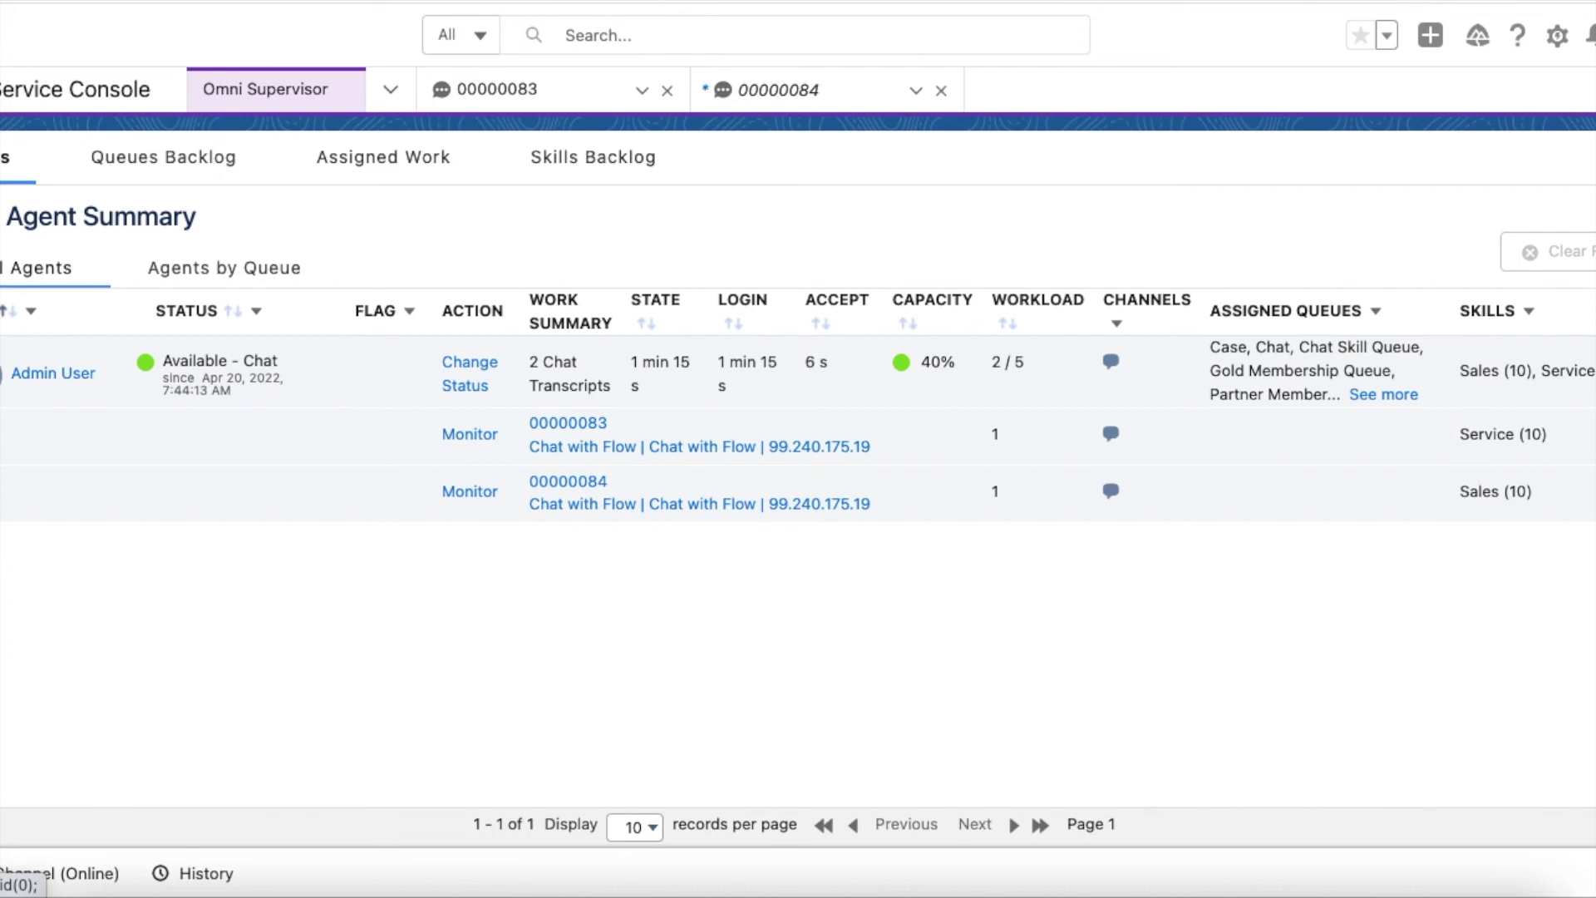
left_click_drag(1548, 434, 1449, 434)
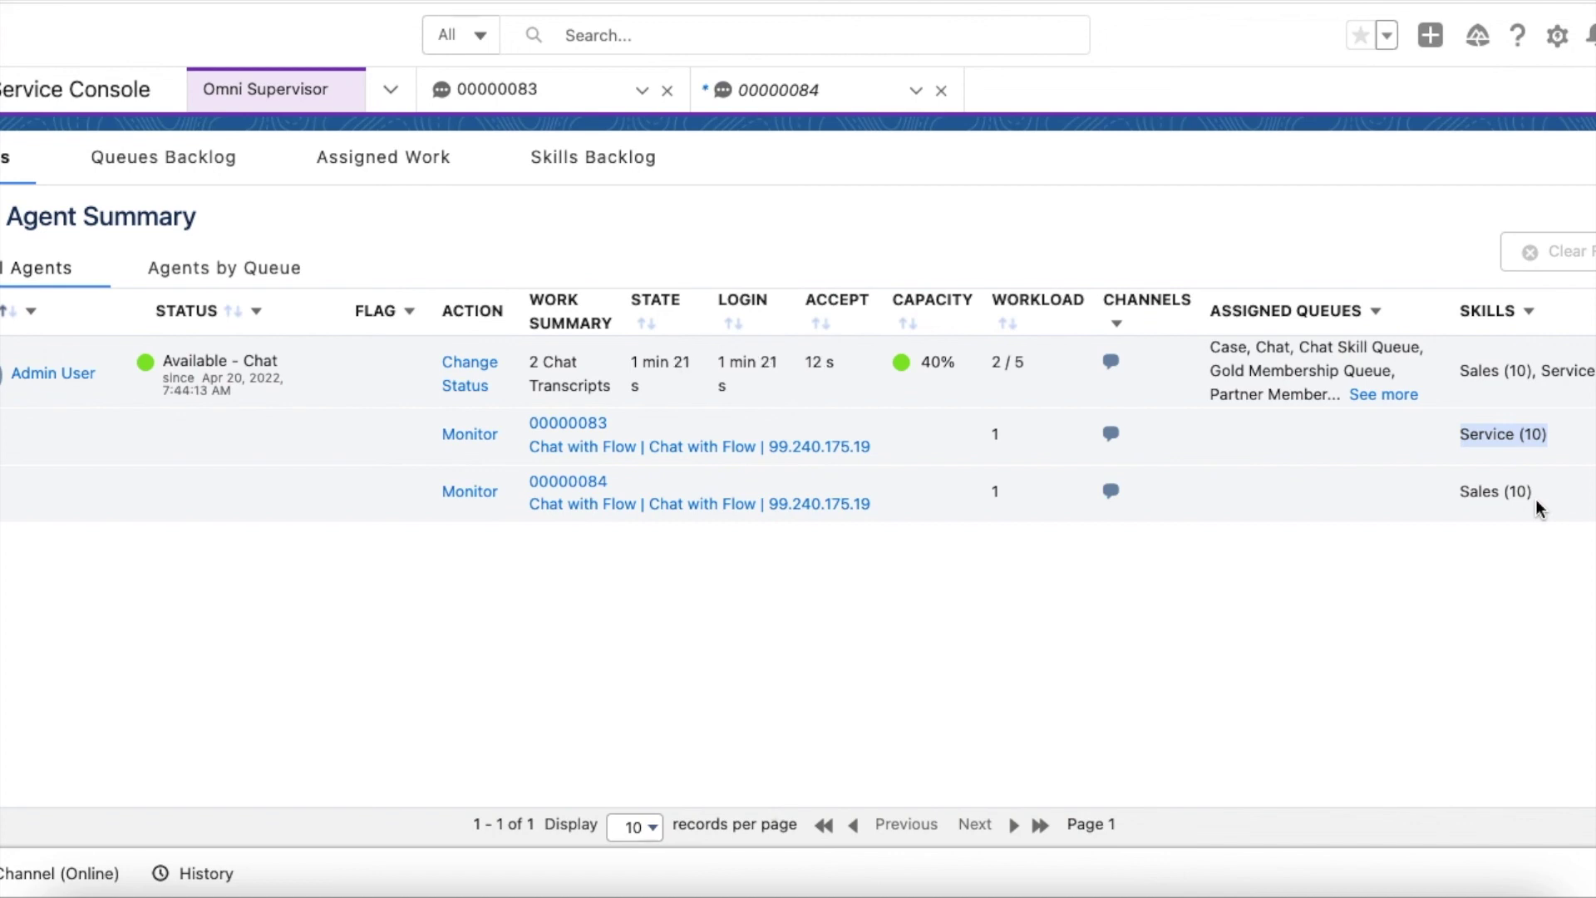
left_click_drag(1546, 499, 1457, 495)
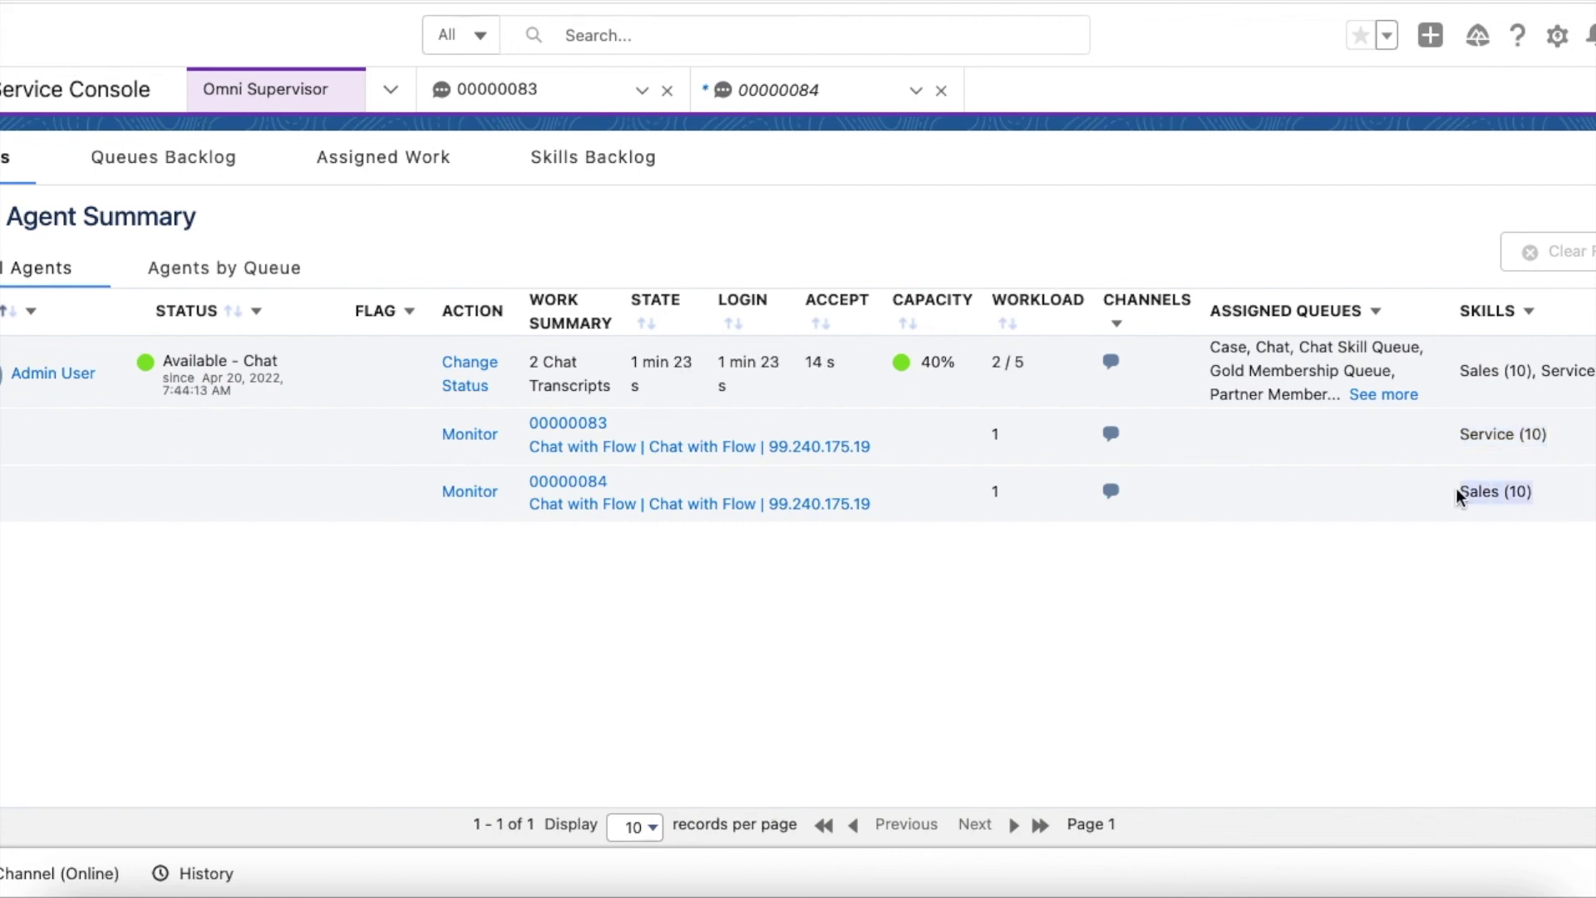